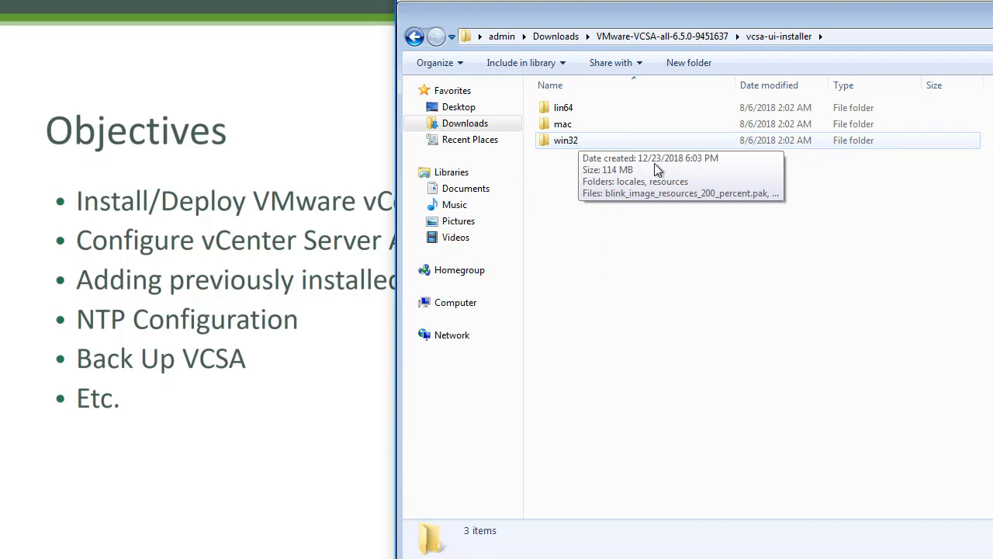
# Step: Open the win32 folder inside vcsa-ui-installer to list the vCenter installer application
pyautogui.doubleClick(579, 141)
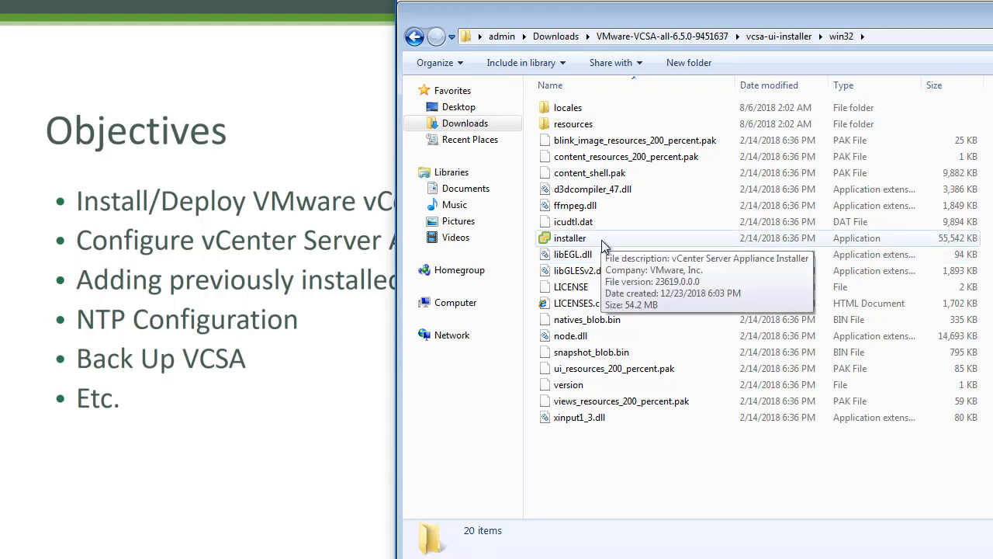
# Step: Launch the vCenter Server Appliance 6.5 installer, nudge its window left, and choose Restore
pyautogui.doubleClick(601, 241)
pyautogui.click(979, 297)
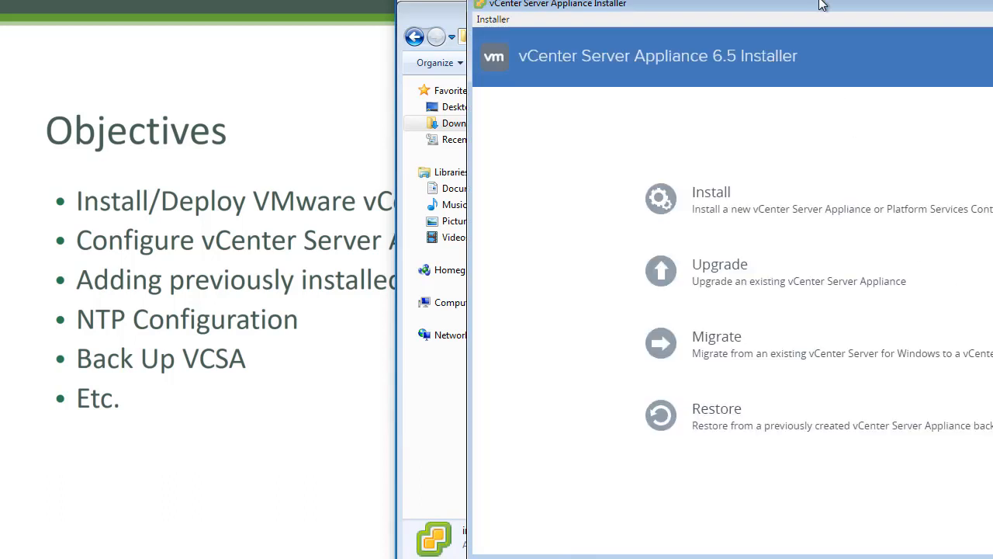
pyautogui.rightClick(823, 3)
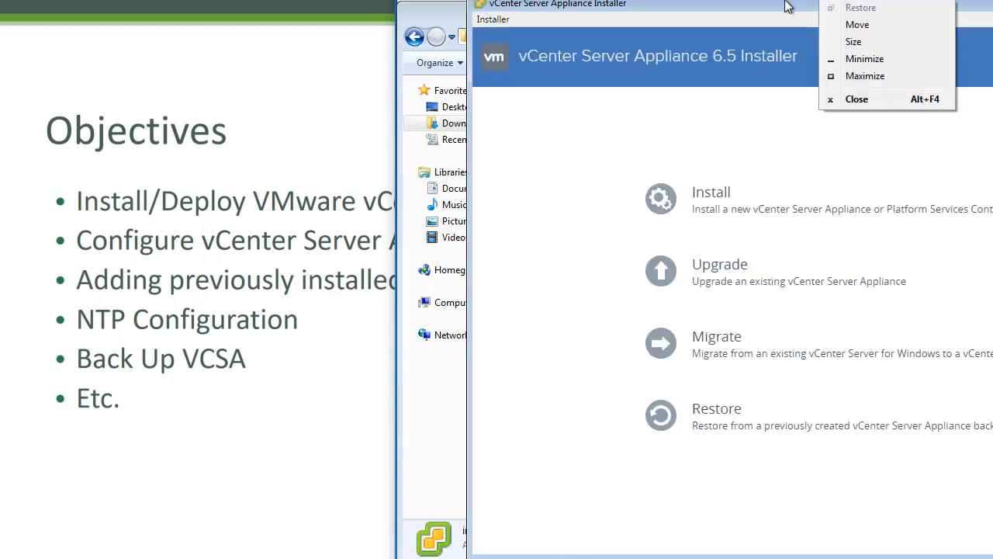
pyautogui.click(788, 7)
pyautogui.moveTo(769, 7); pyautogui.dragTo(721, 13)
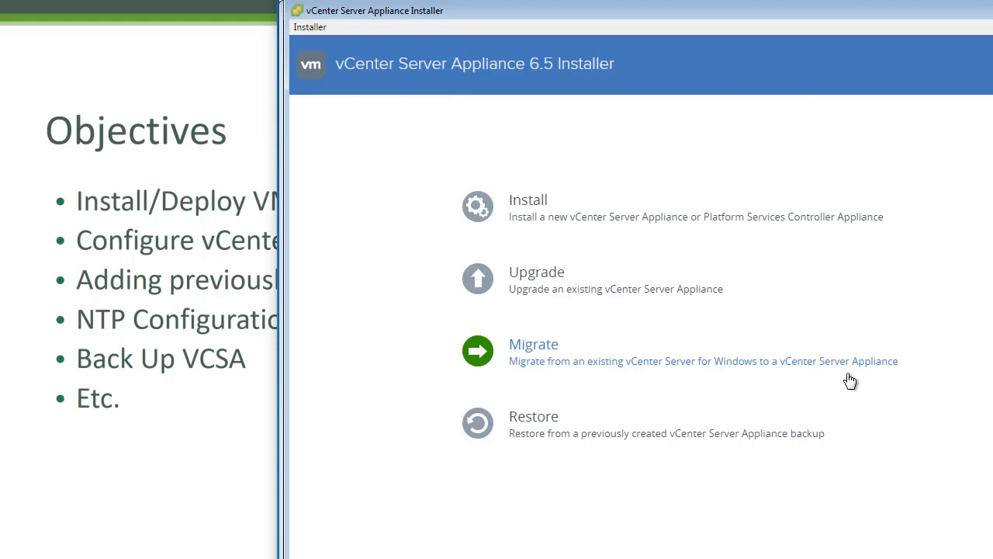
pyautogui.click(570, 442)
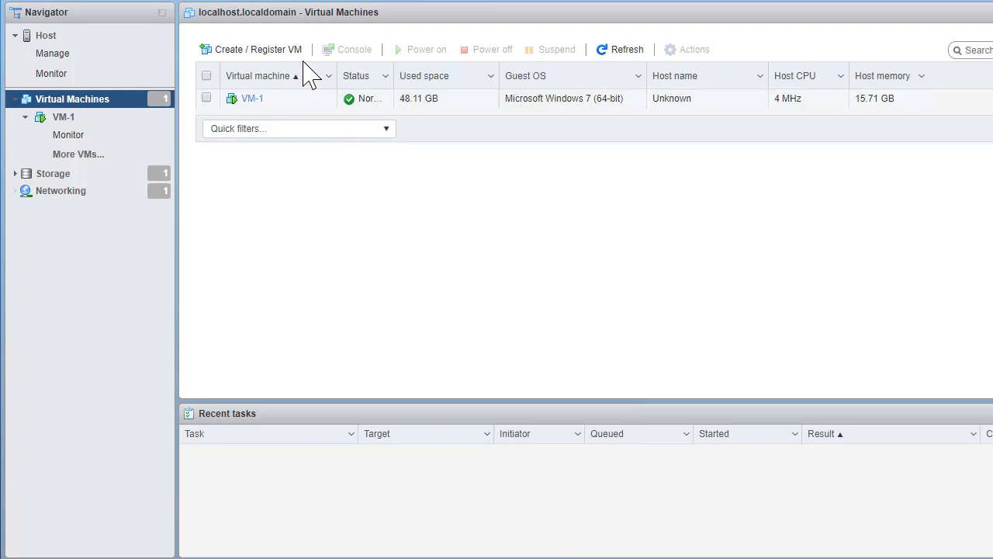
# Step: Relaunch the vCenter Server Appliance installer from the win32 folder, allowing it past the security warning
pyautogui.click(575, 558)
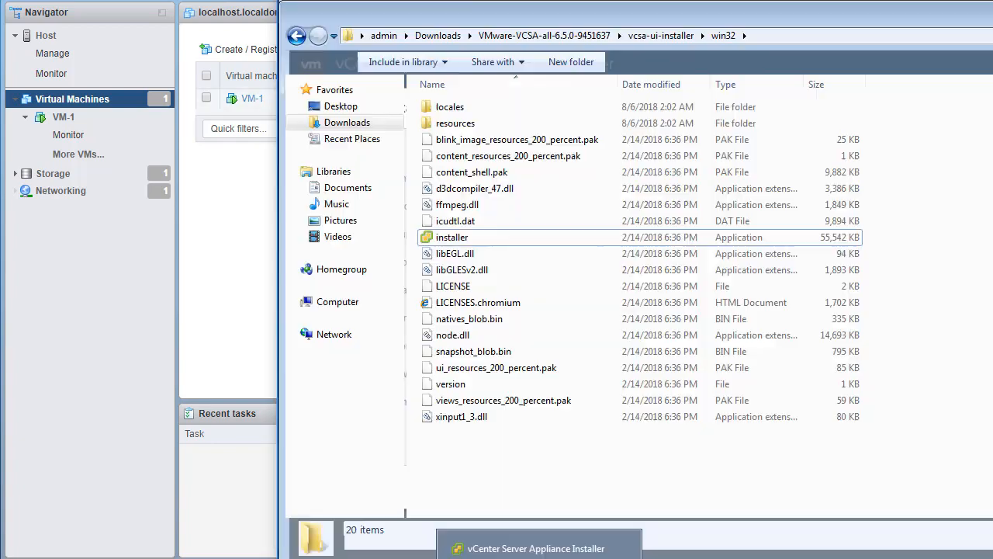
pyautogui.doubleClick(463, 237)
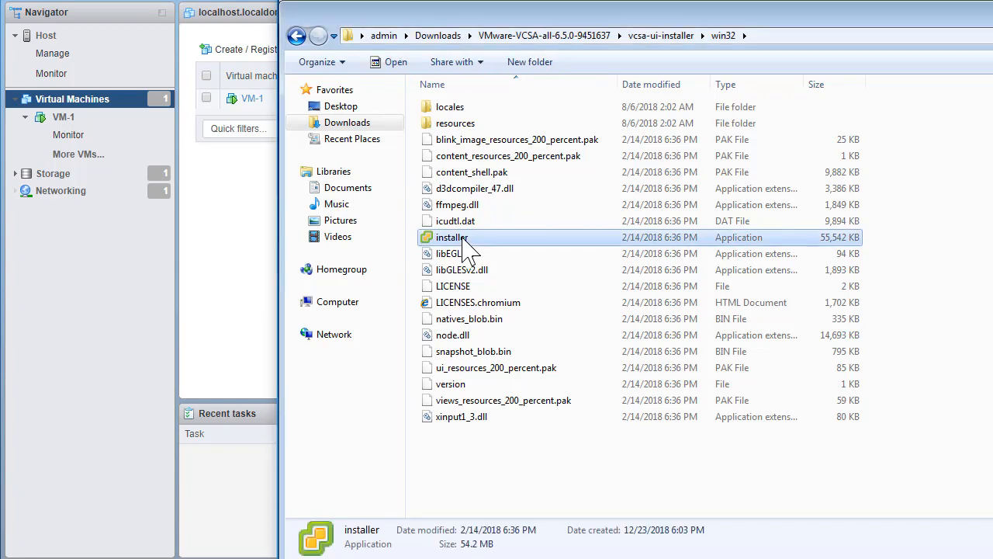
pyautogui.click(871, 287)
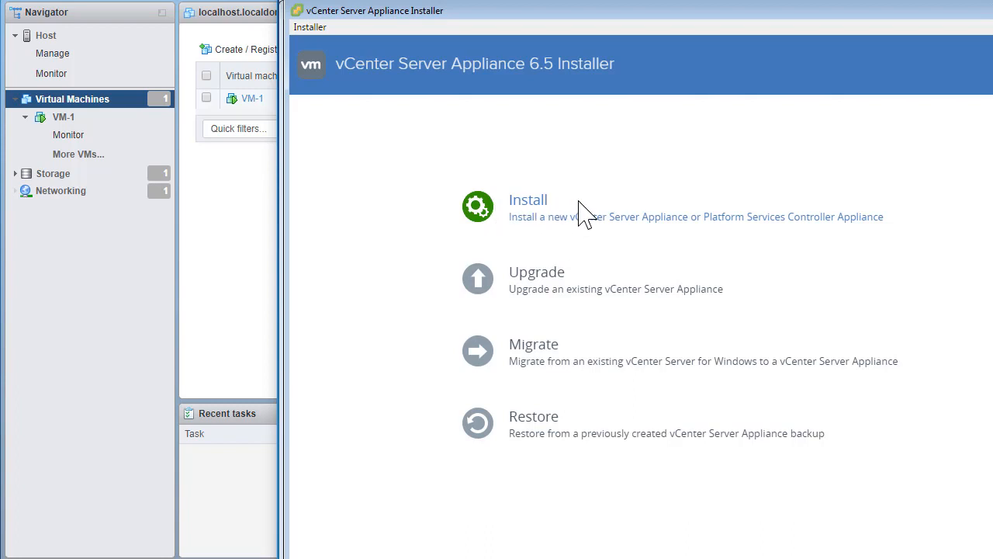
# Step: Start a new vCenter install, accept the licence terms, and keep the embedded Platform Services Controller
pyautogui.click(532, 220)
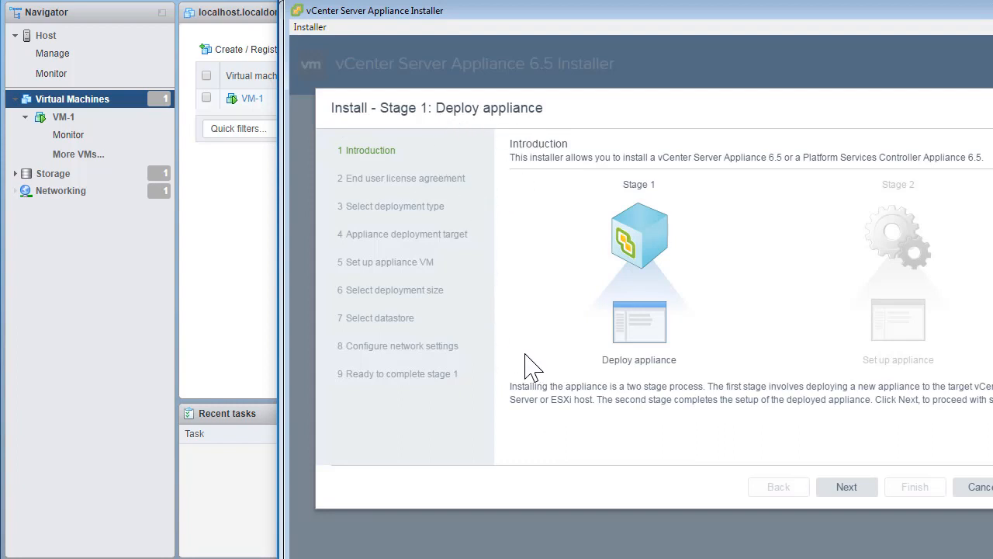
pyautogui.click(845, 485)
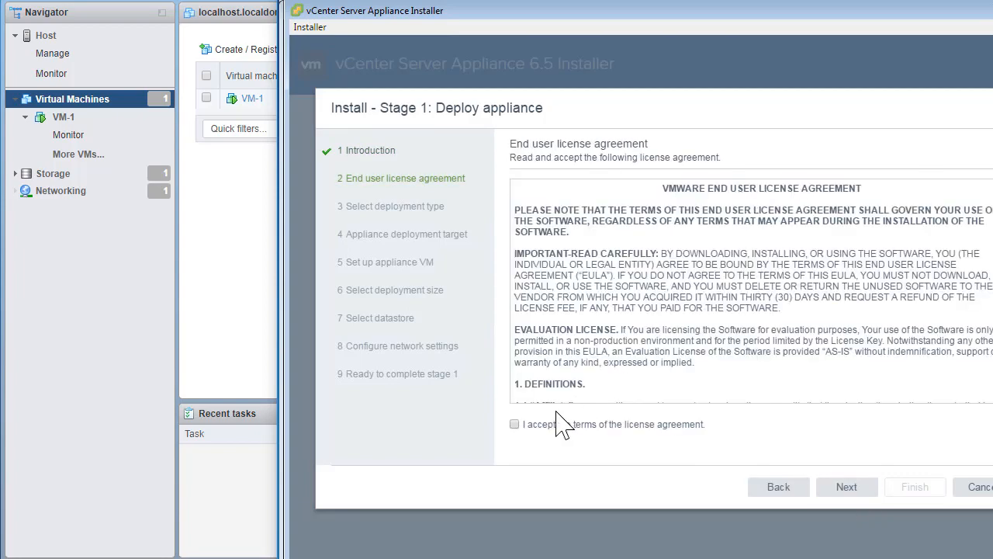
pyautogui.scroll(-10, 807, 272)
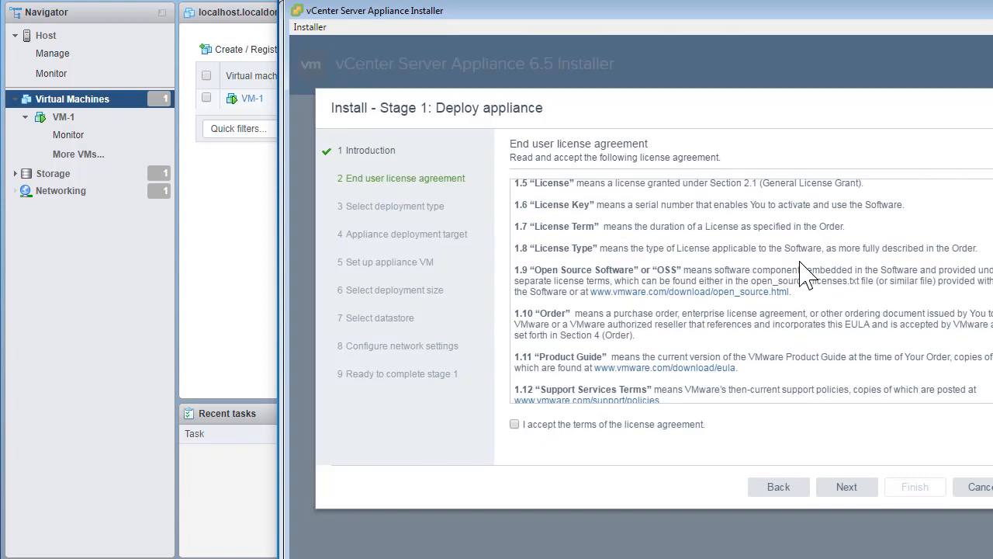
pyautogui.click(539, 425)
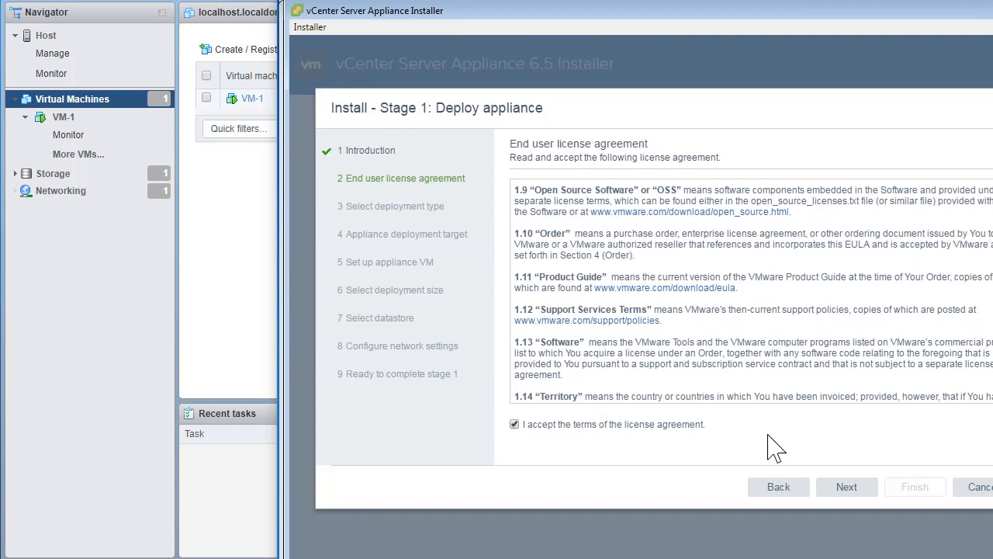
pyautogui.click(848, 491)
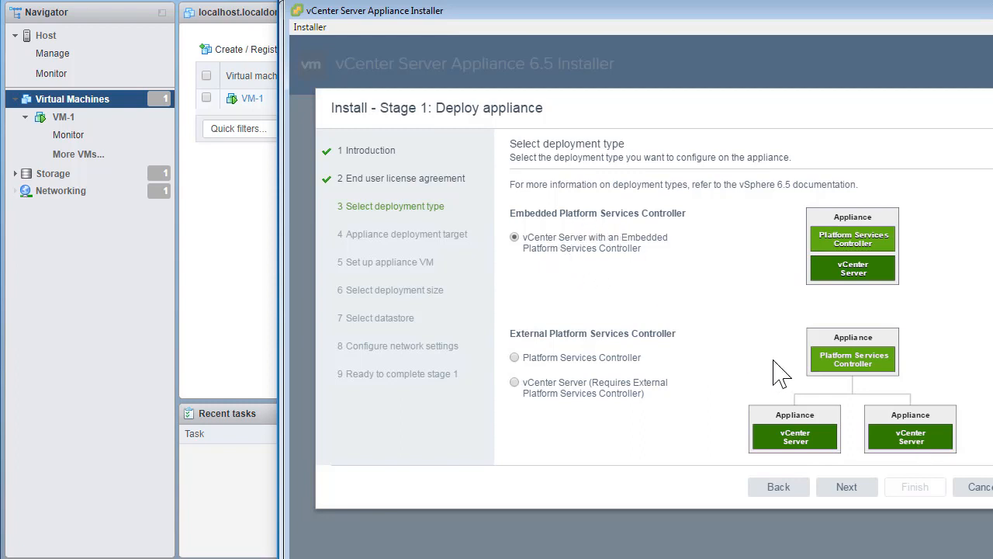
pyautogui.click(848, 489)
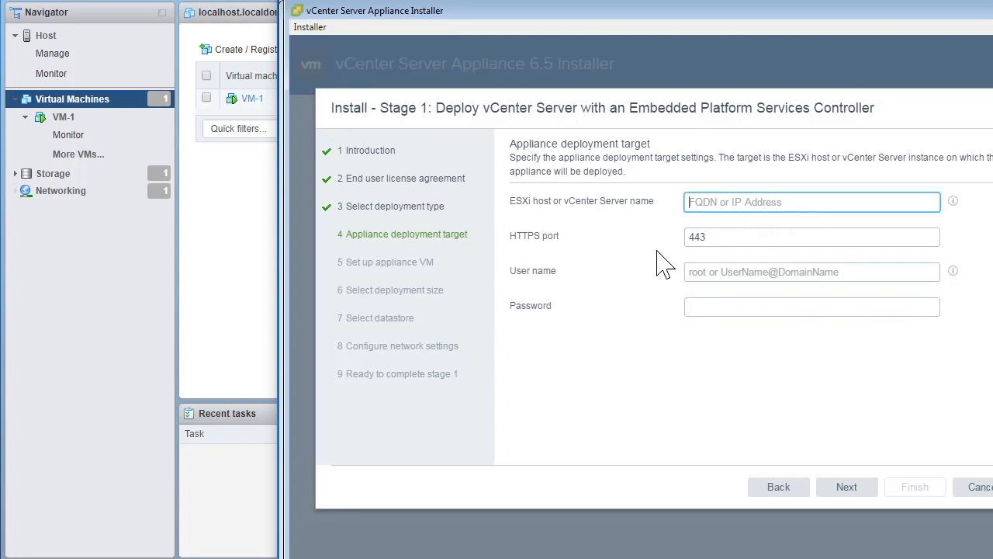
# Step: Connect to ESXi host 172.25.23.43 as root with its password and accept its certificate
pyautogui.write('172.25.23.43')
pyautogui.press('Tab')
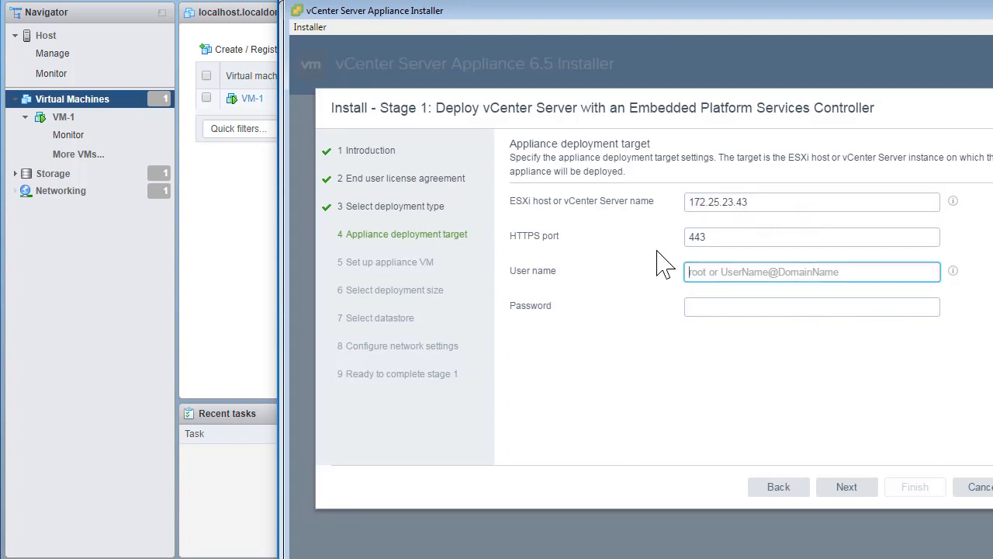
pyautogui.write('root')
pyautogui.press('Tab')
pyautogui.write('••••••••••••')
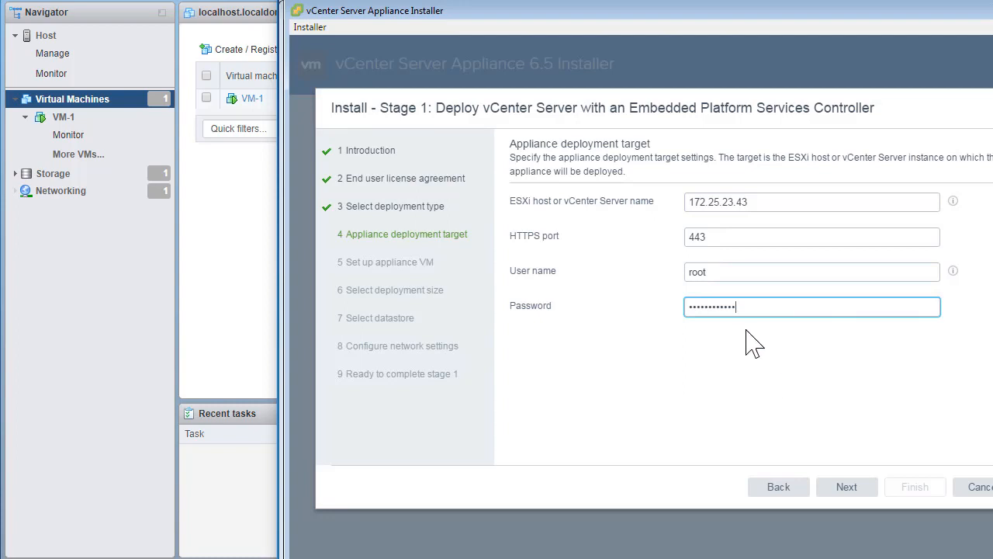
pyautogui.click(853, 495)
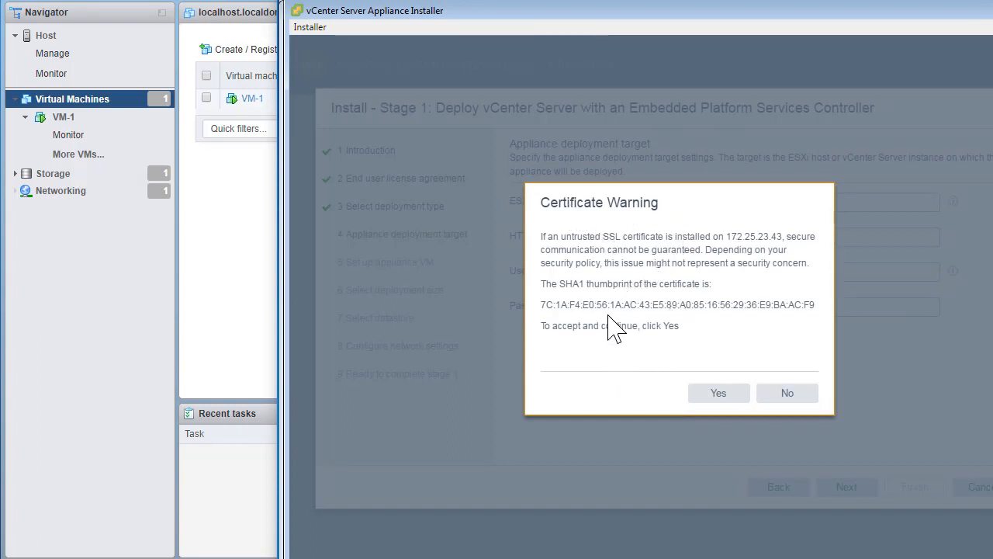
pyautogui.click(707, 394)
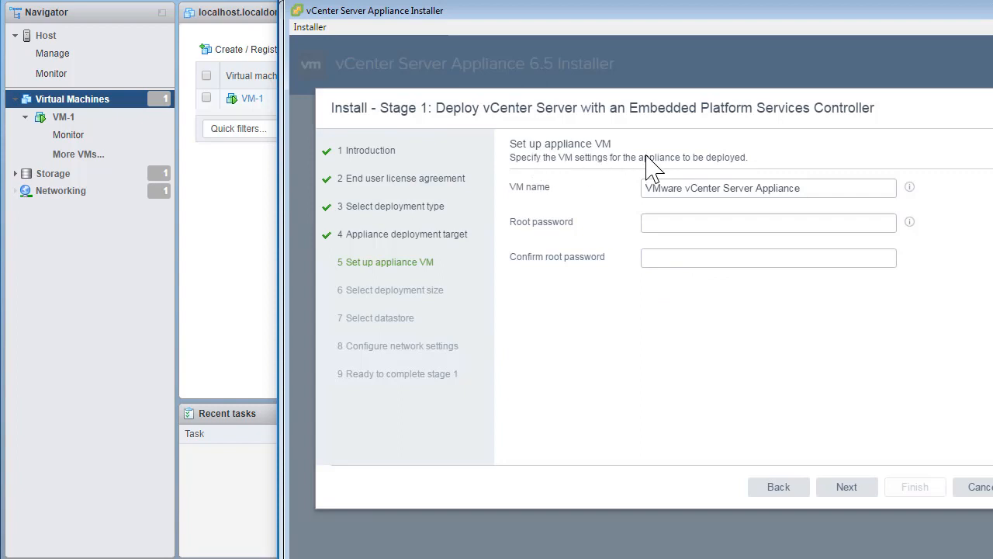
# Step: Replace the default appliance VM name with VCSA-65
pyautogui.click(812, 191)
pyautogui.rightClick(812, 190)
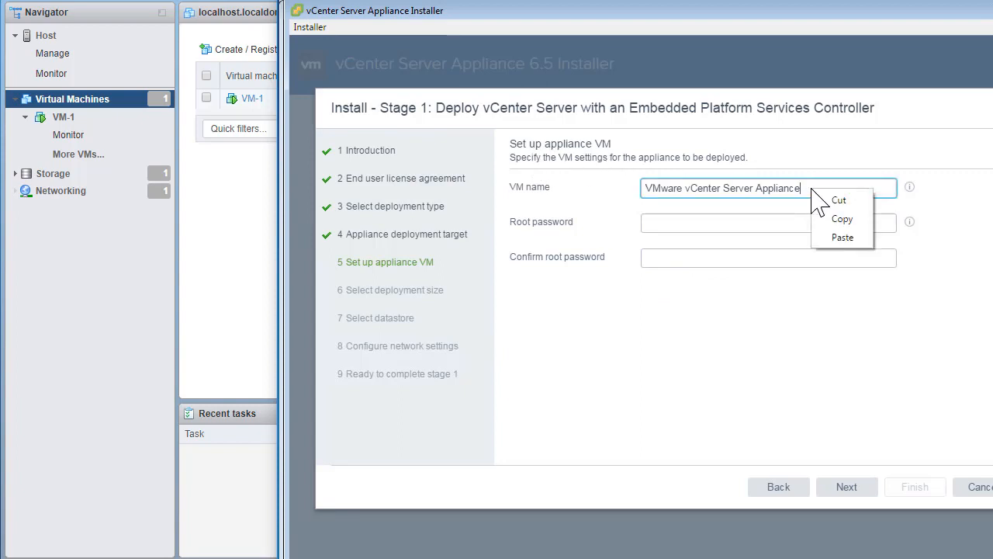
pyautogui.click(814, 194)
pyautogui.moveTo(710, 188); pyautogui.dragTo(650, 187)
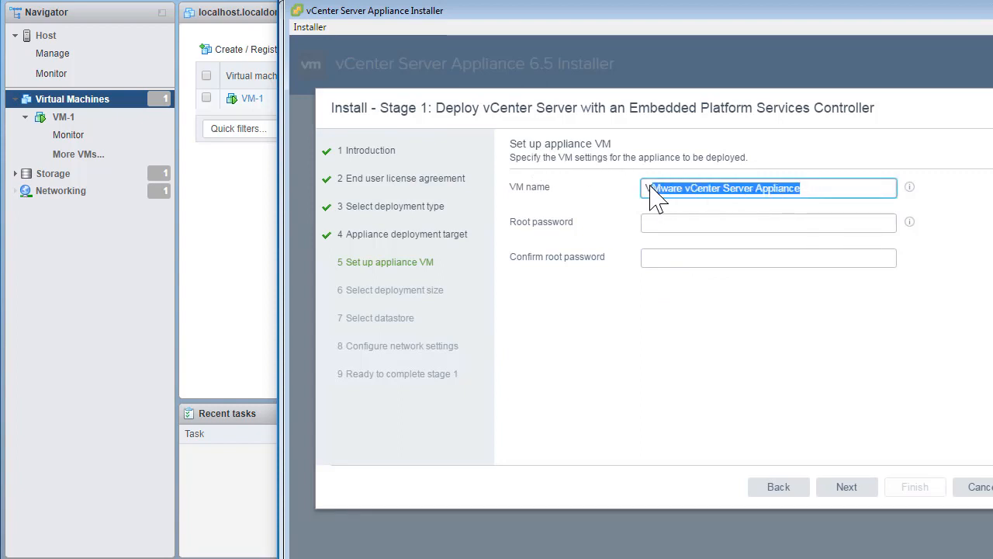
pyautogui.click(650, 187)
pyautogui.press('Right')
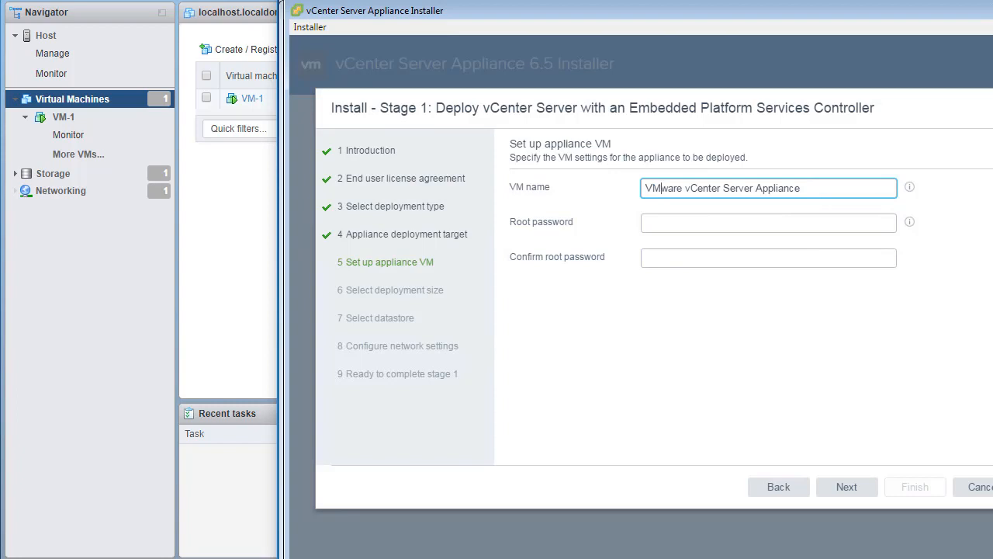
pyautogui.hotkey('ctrl', 'a')
pyautogui.write('VC')
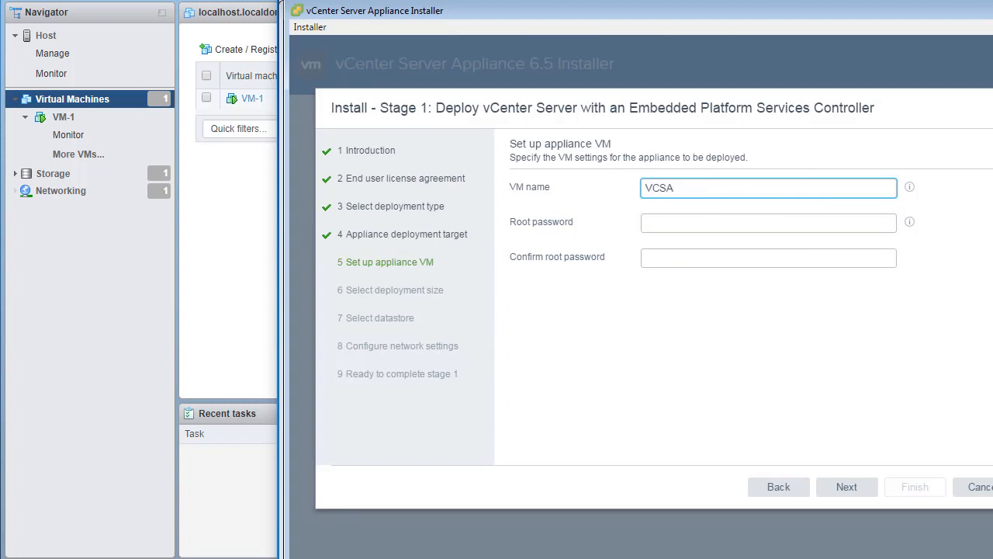
# Step: Enter and confirm the appliance root password after checking the password requirements
pyautogui.press('Tab')
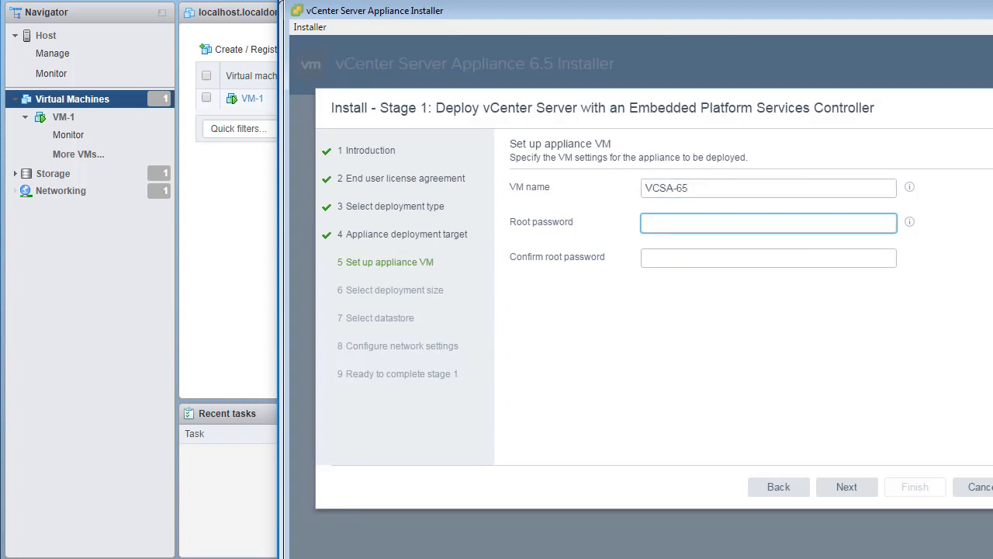
pyautogui.write('•••••••••••')
pyautogui.press('Tab')
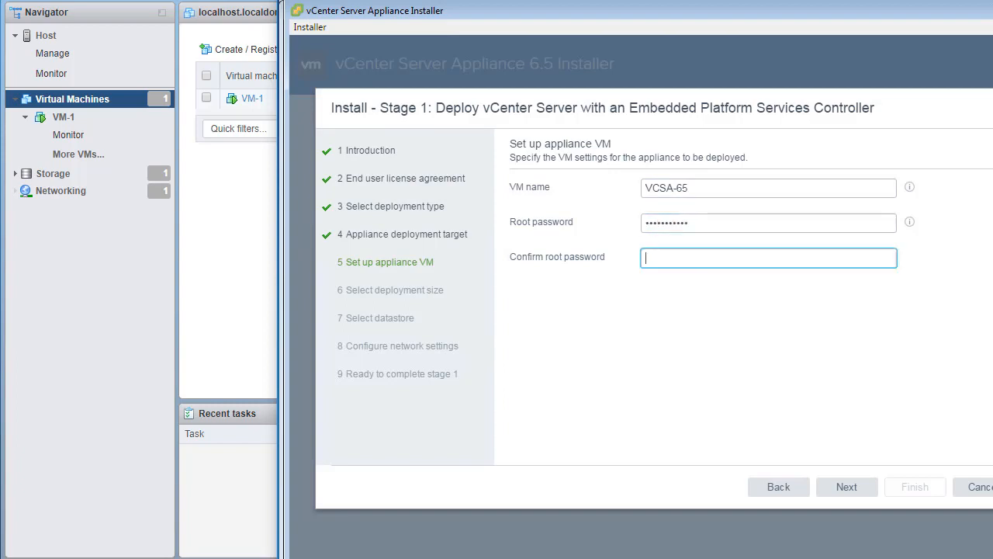
pyautogui.write('•••')
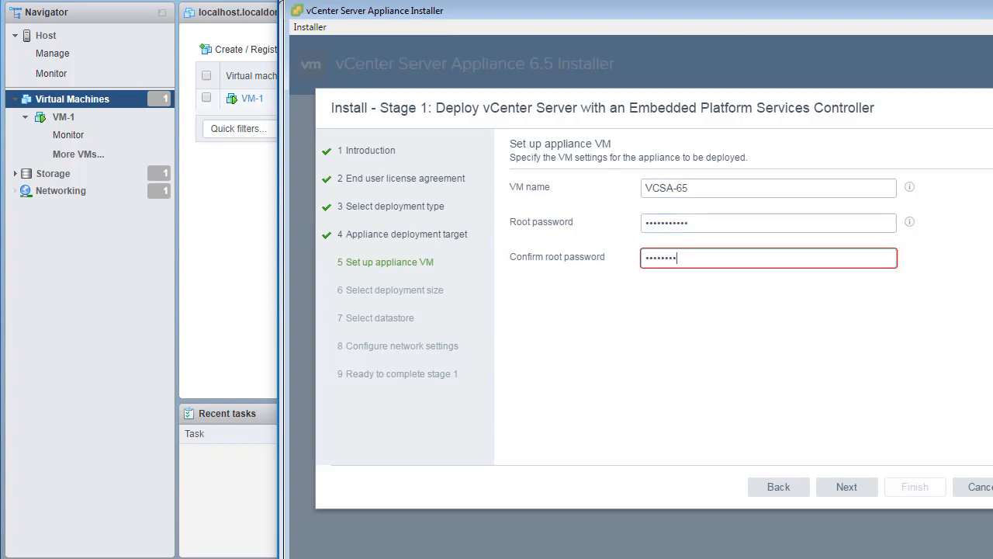
pyautogui.click(910, 222)
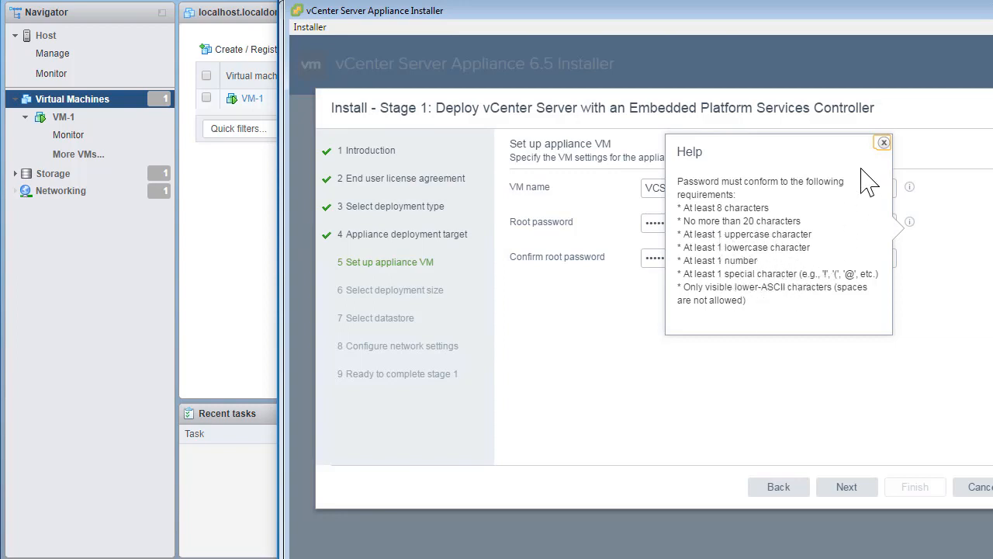
pyautogui.click(884, 143)
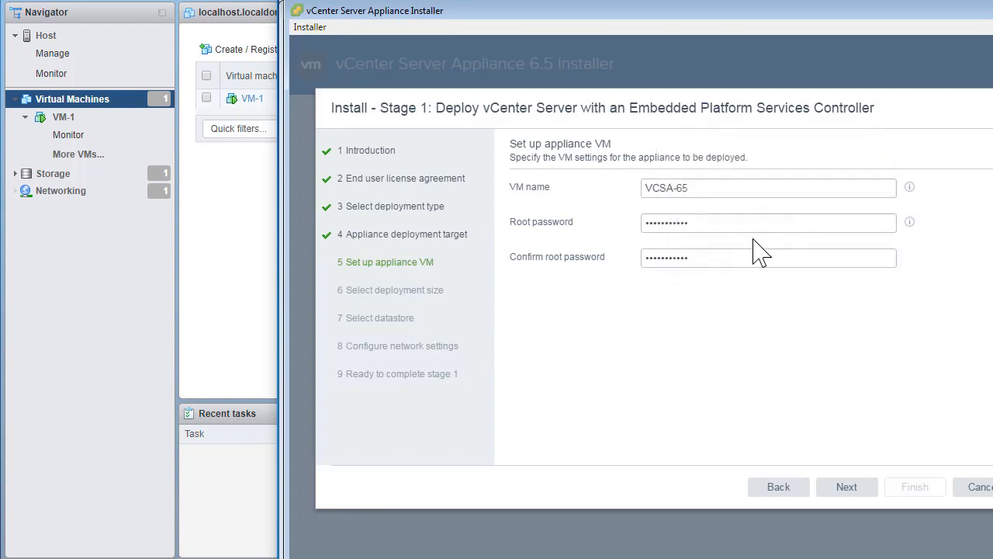
pyautogui.click(846, 487)
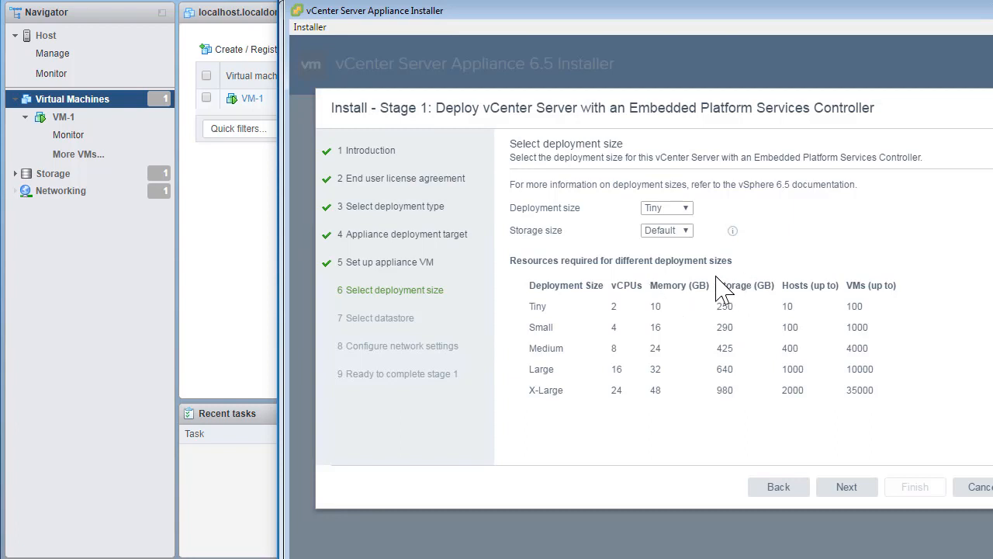
# Step: Set the appliance deployment size to Large
pyautogui.click(688, 210)
pyautogui.click(670, 256)
pyautogui.click(866, 492)
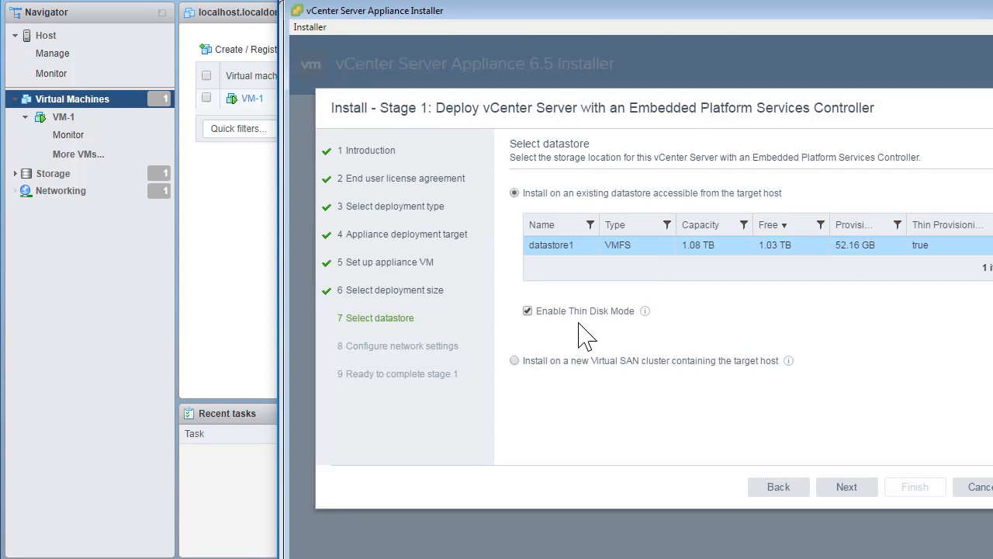
# Step: Read the thin disk mode help and keep datastore1 with thin disk mode enabled
pyautogui.click(645, 310)
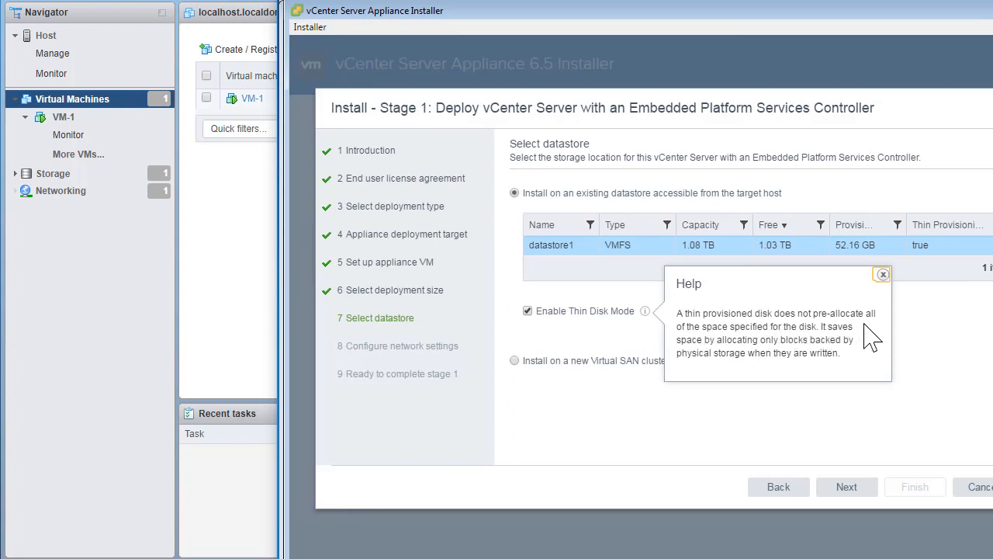
pyautogui.click(884, 275)
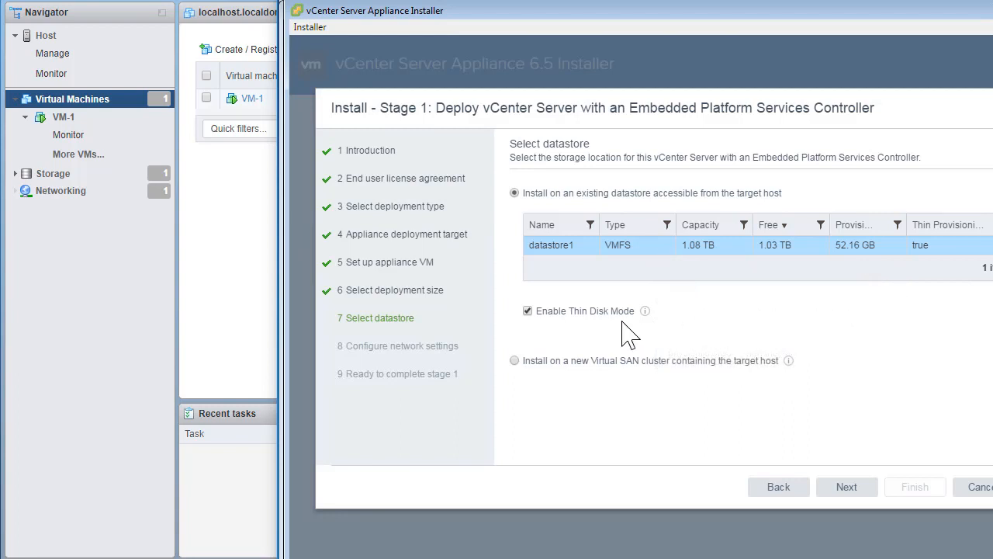
pyautogui.click(850, 497)
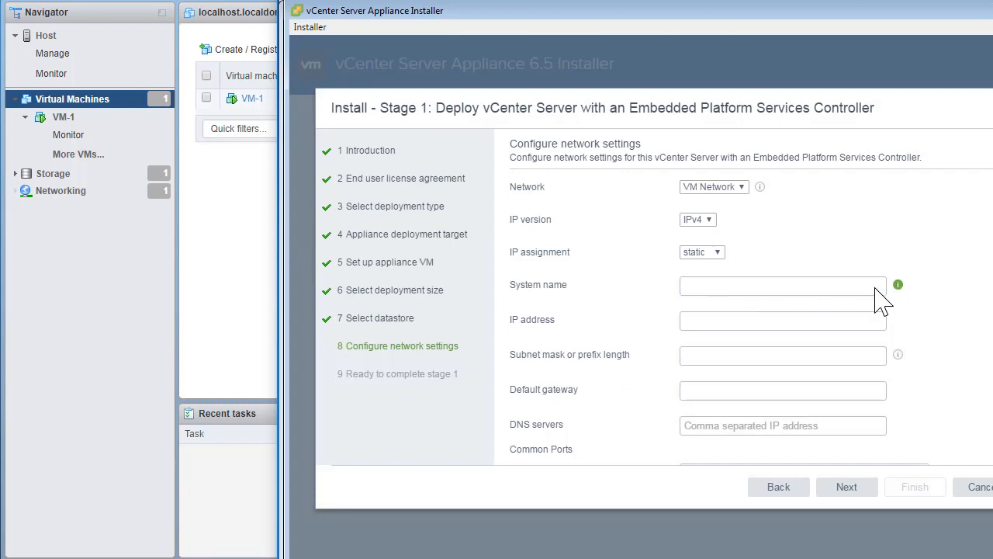
# Step: Check the system name help, then enter IP 172.25.23.3 and subnet mask 255.255.255.128
pyautogui.click(899, 286)
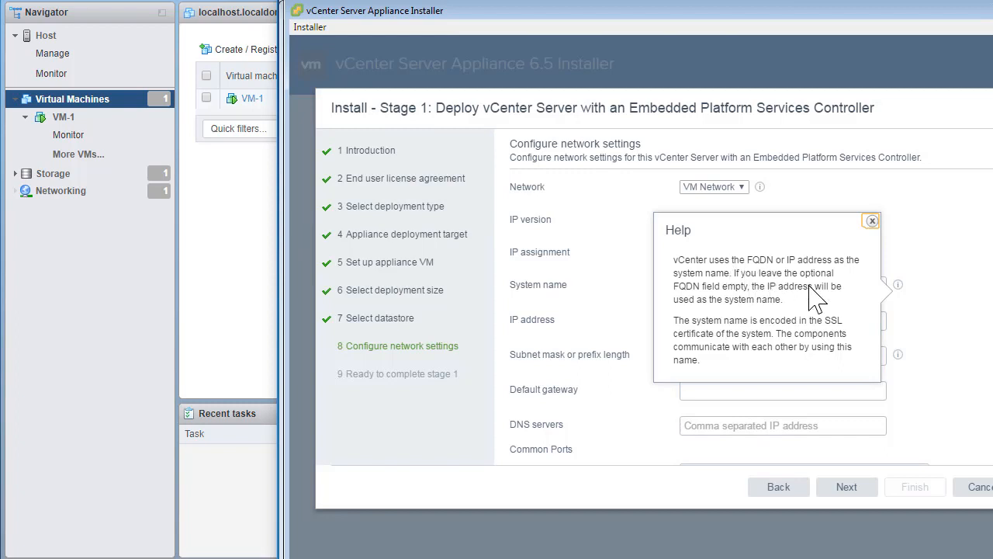
pyautogui.click(872, 222)
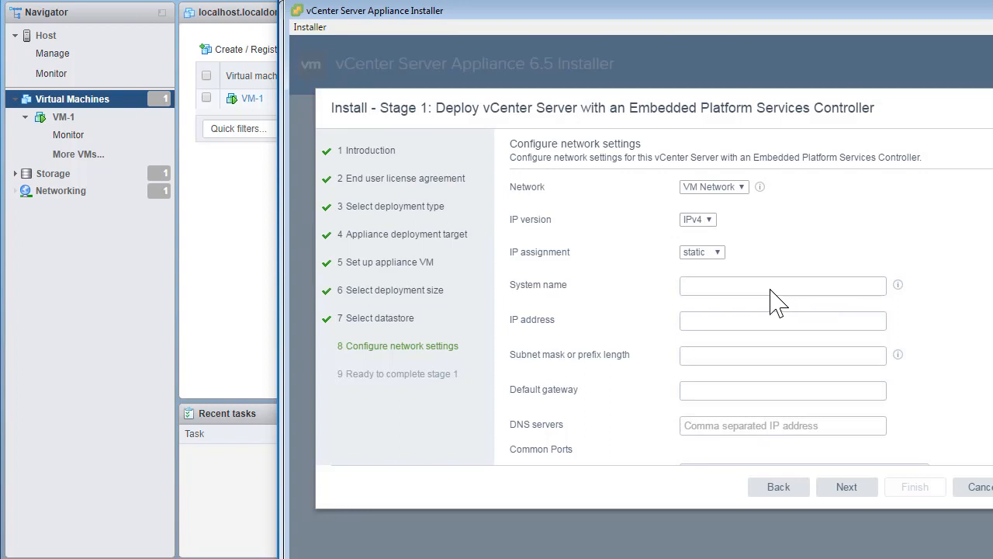
pyautogui.click(708, 289)
pyautogui.click(721, 325)
pyautogui.write('172')
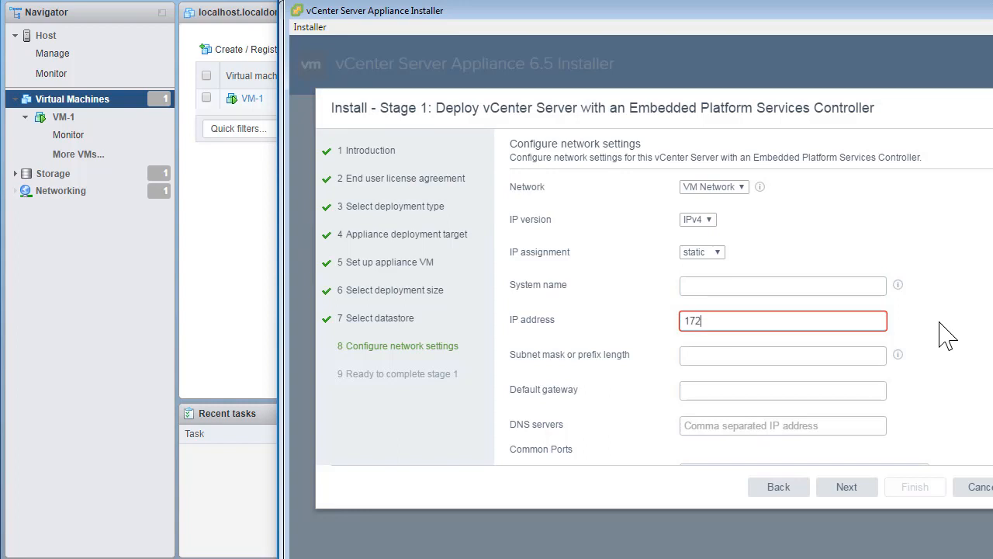
pyautogui.write('.25.23.3')
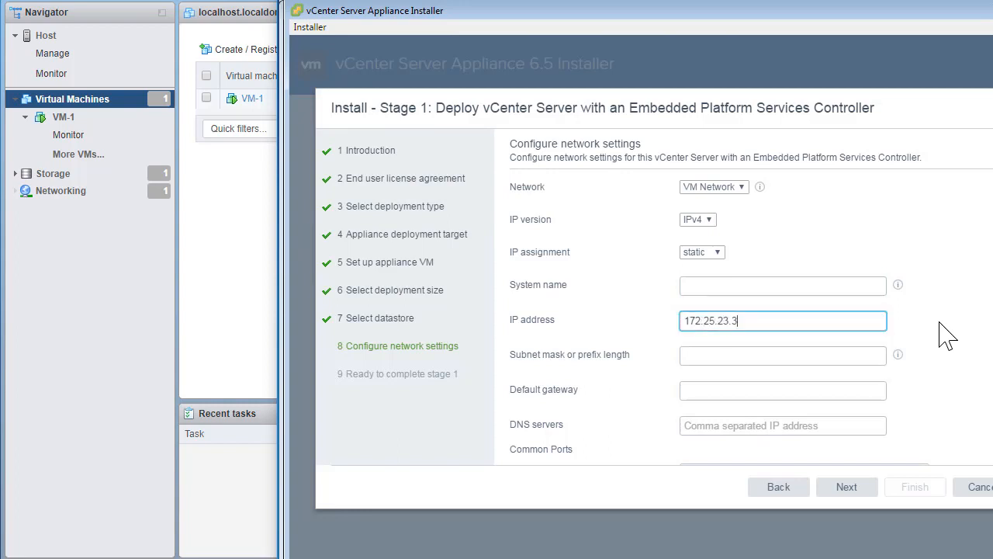
pyautogui.press('Tab')
pyautogui.write('255')
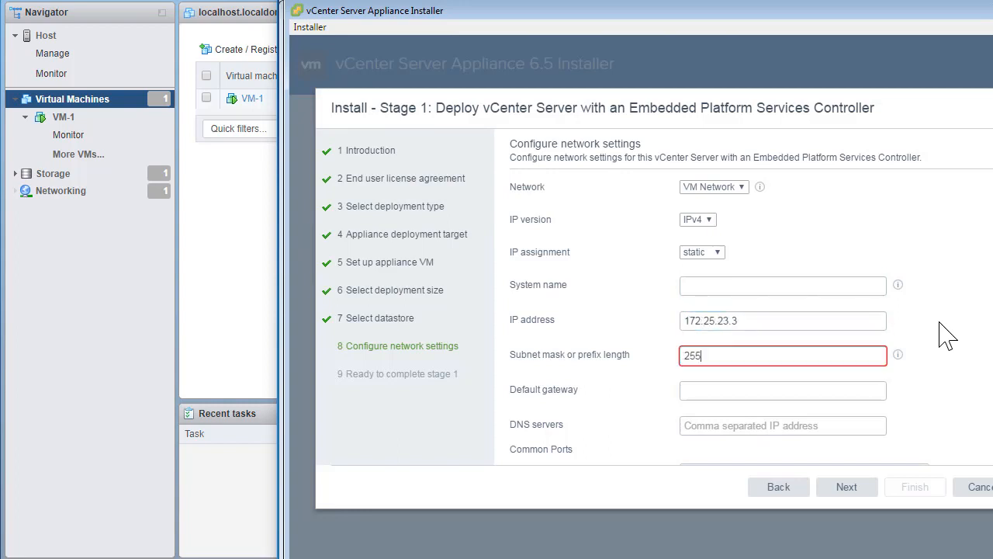
pyautogui.write('.255.255.128')
# Step: Enter gateway 172.25.23.1 and DNS server 171.70.168.183, leaving the HTTP and HTTPS ports unchanged
pyautogui.press('Tab')
pyautogui.write('172.')
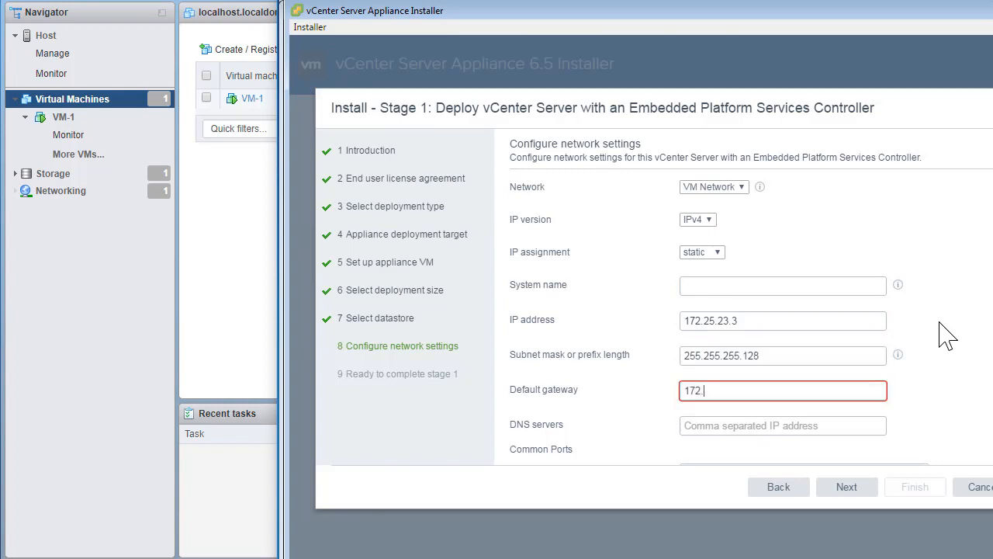
pyautogui.write('25.23.1')
pyautogui.press('Tab')
pyautogui.write('171.70.168.183')
pyautogui.press('Tab')
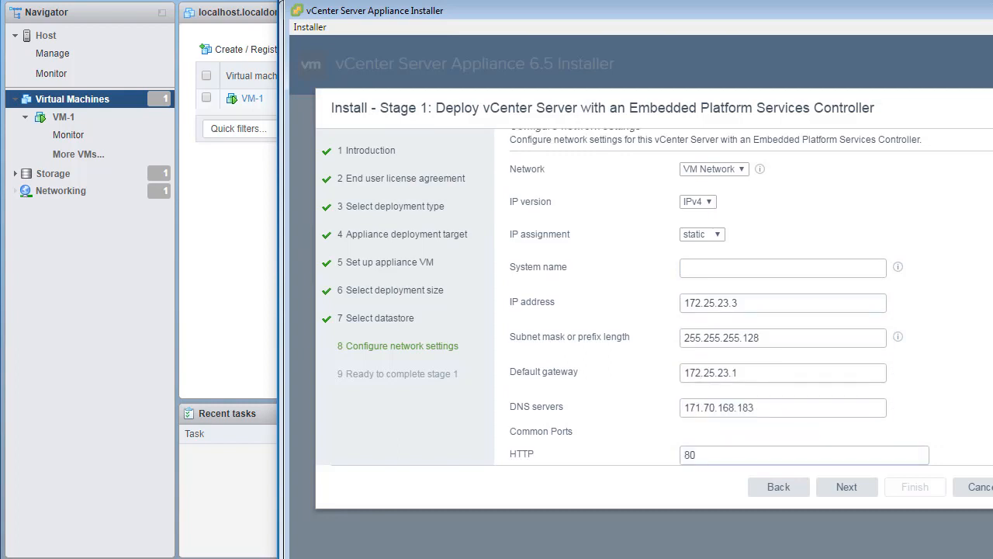
pyautogui.press('Tab')
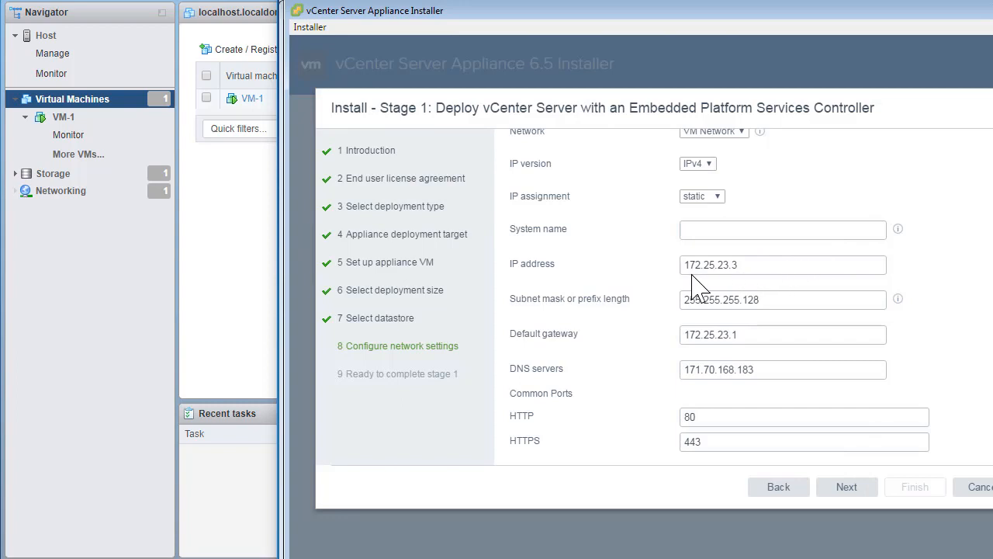
# Step: Review the stage 1 summary, including system name 172.25.23.3 and VM name, then Finish
pyautogui.click(847, 489)
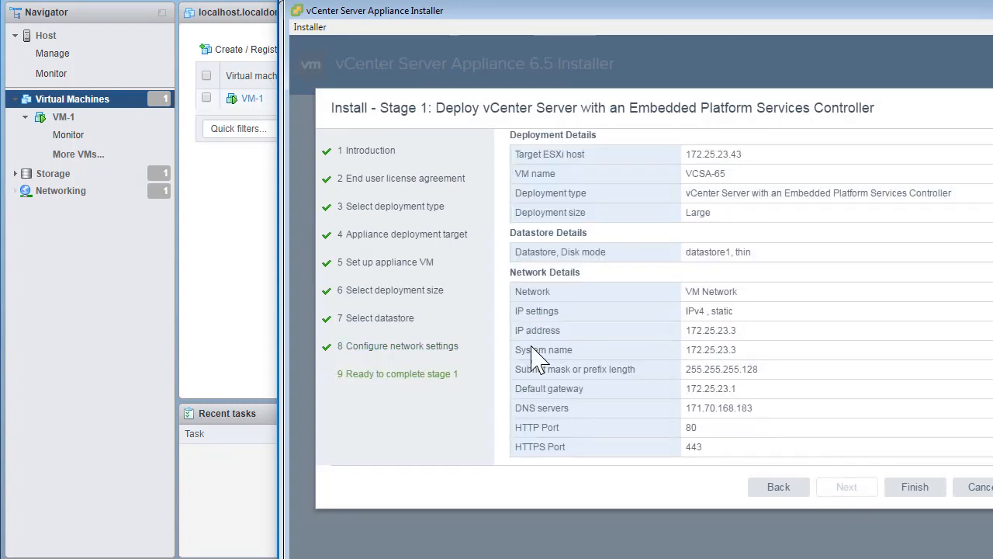
pyautogui.moveTo(528, 350); pyautogui.dragTo(741, 357)
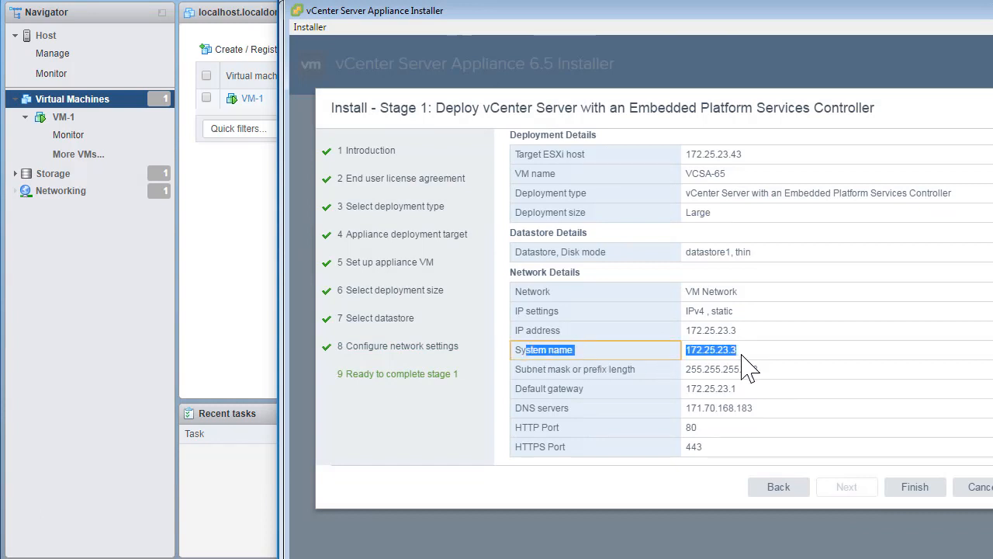
pyautogui.click(749, 364)
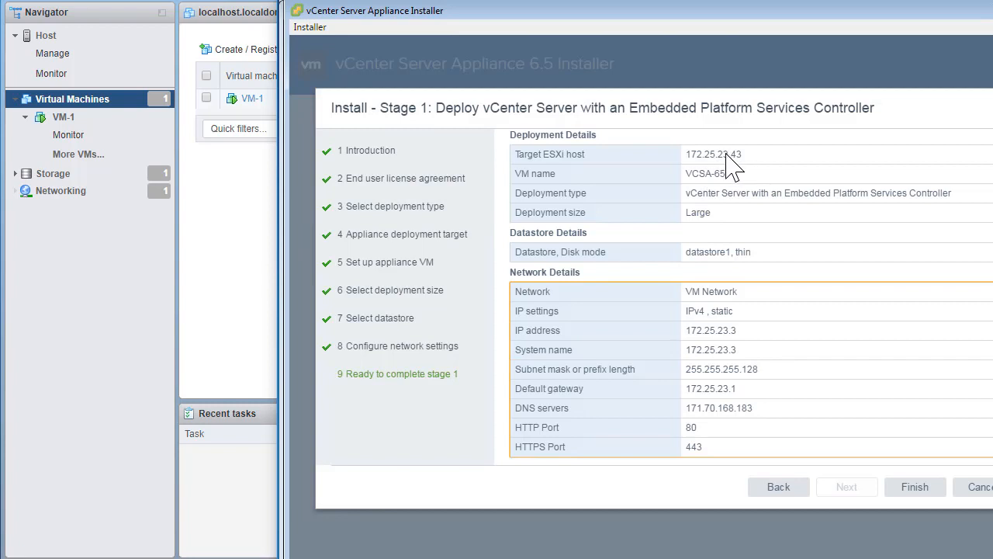
pyautogui.click(693, 154)
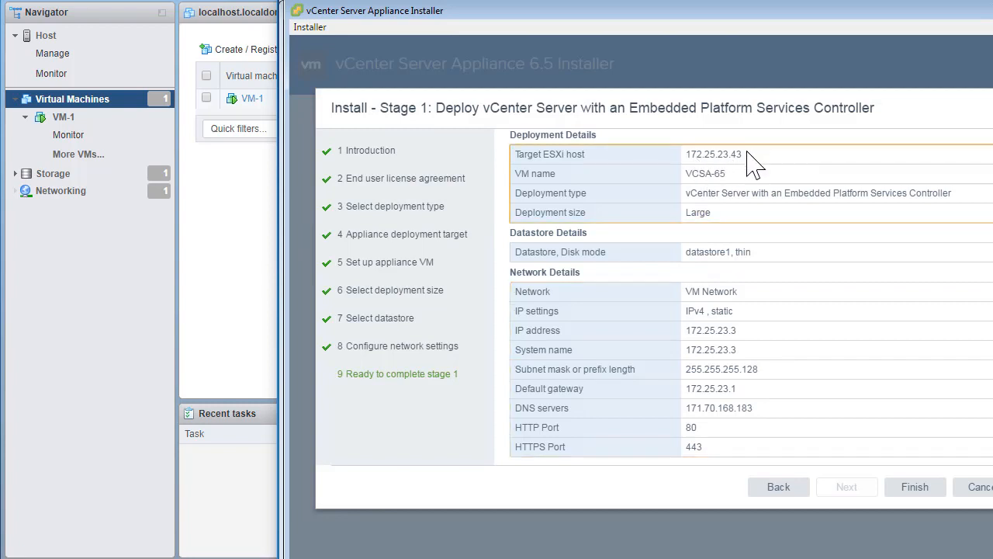
pyautogui.moveTo(700, 177); pyautogui.dragTo(741, 181)
pyautogui.click(815, 372)
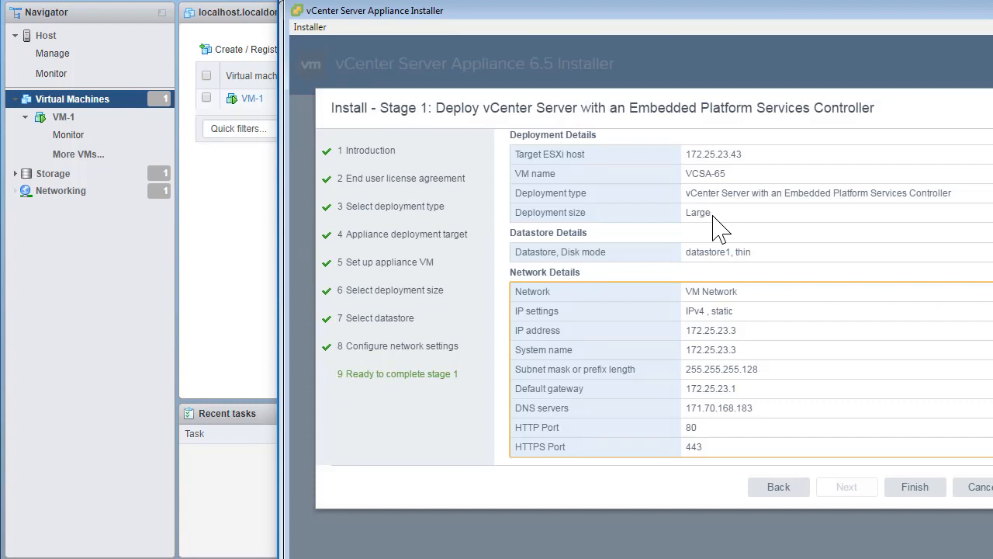
pyautogui.click(915, 488)
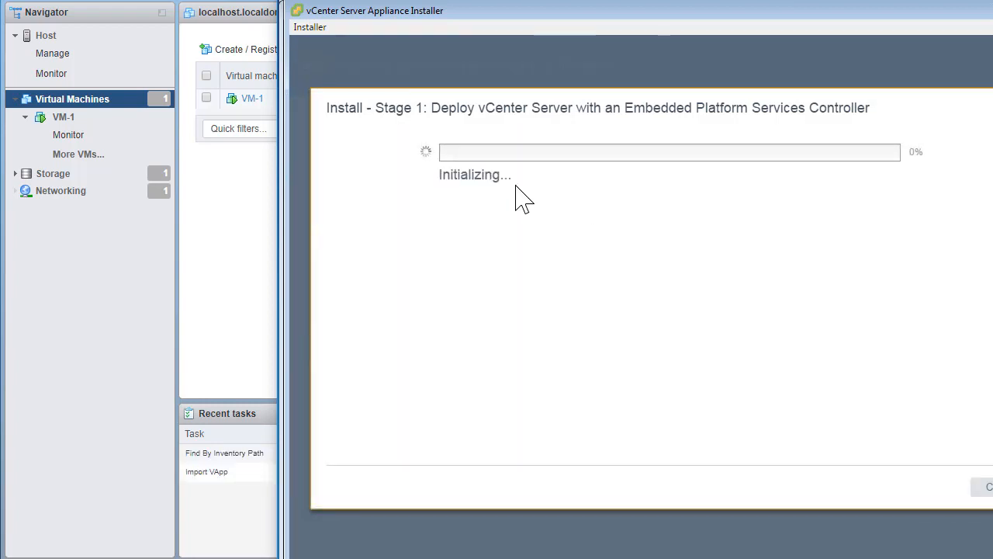
# Step: Bring the VMware Host Client window in front of the initializing installer
pyautogui.click(227, 531)
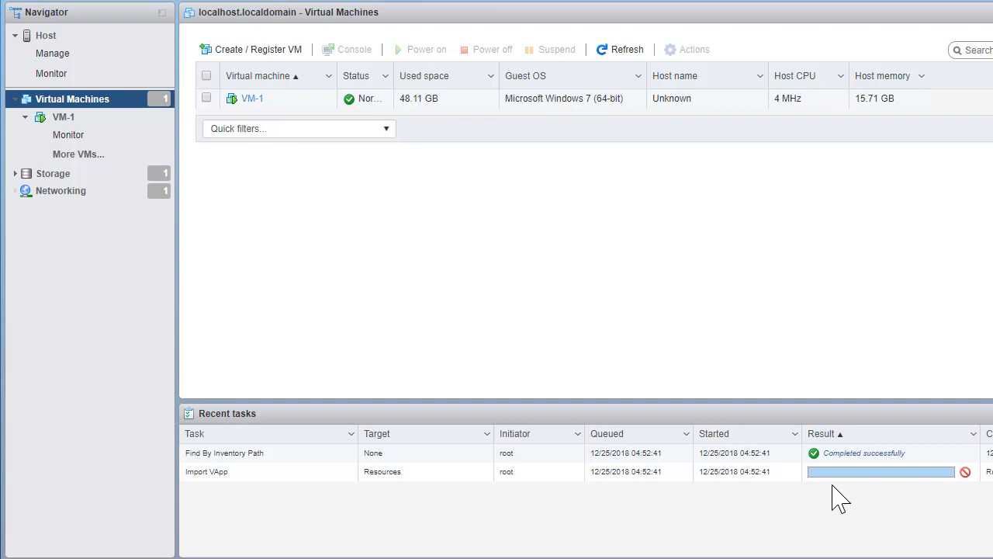
# Step: Refresh the Host Client VM list to show VCSA-65, then return to the installer
pyautogui.click(623, 52)
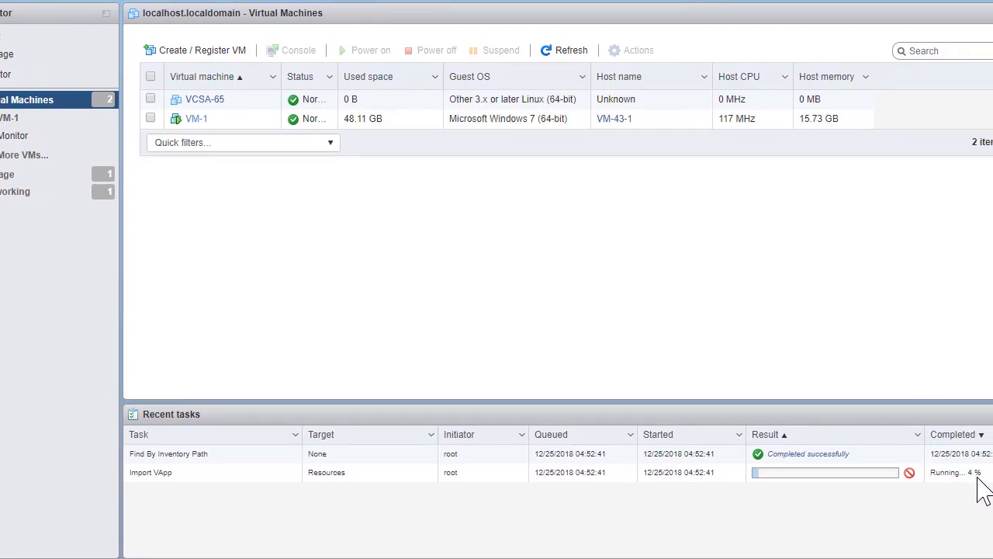
pyautogui.hotkey('alt', 'Tab')
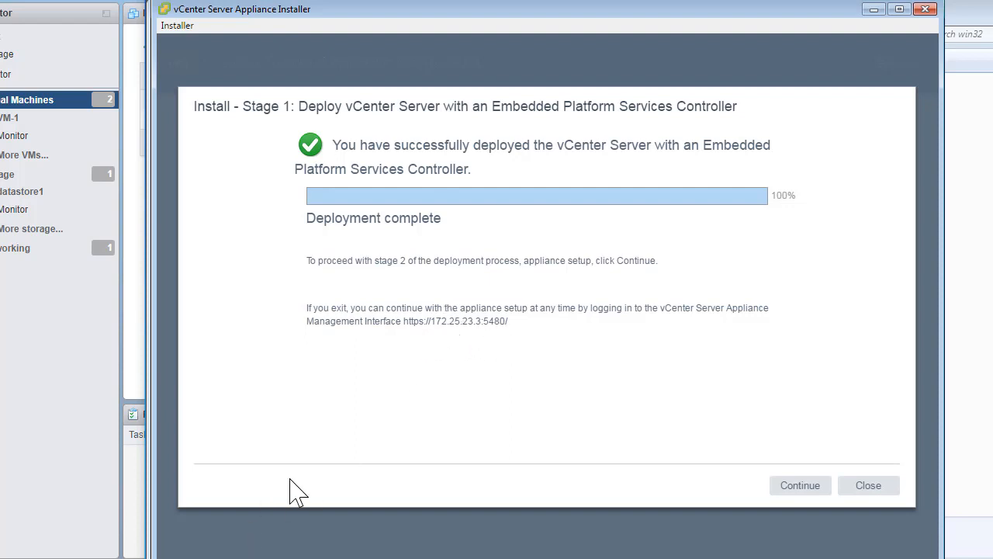
pyautogui.click(167, 558)
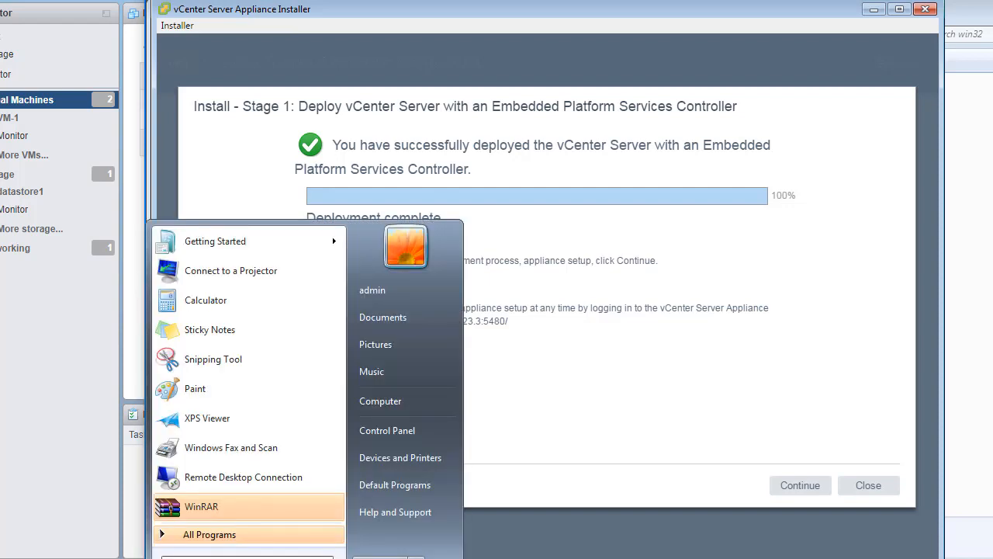
pyautogui.write('ping -t')
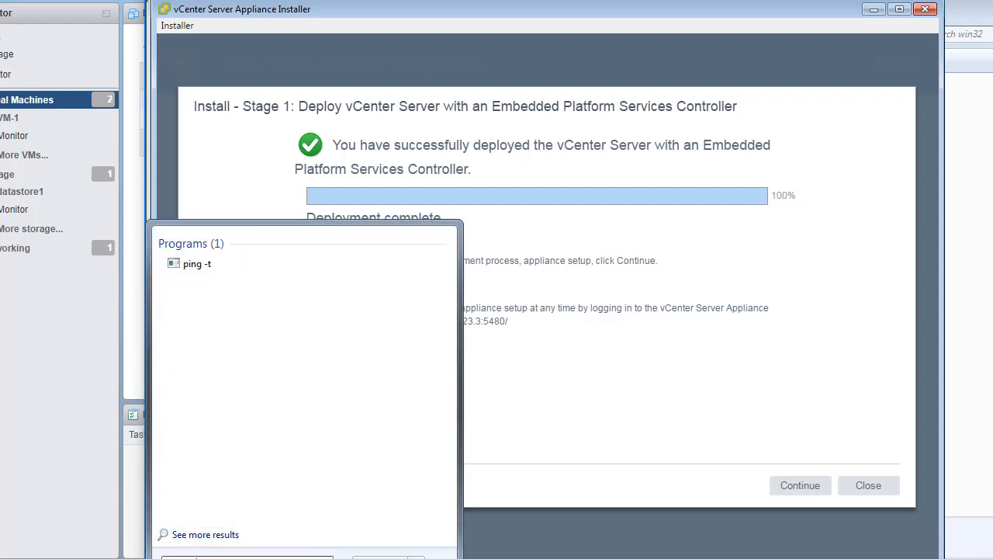
pyautogui.write(' 172.25.23.3')
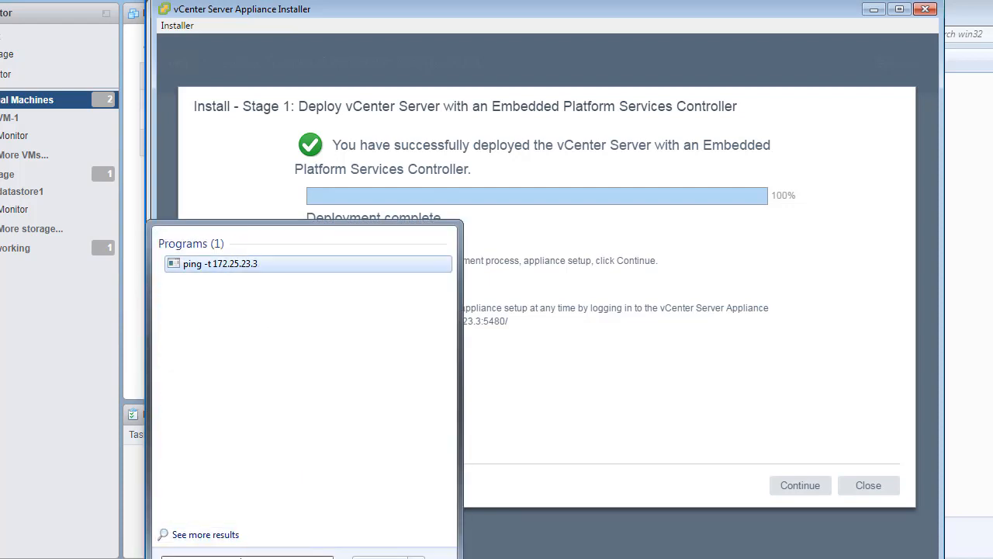
pyautogui.press('Return')
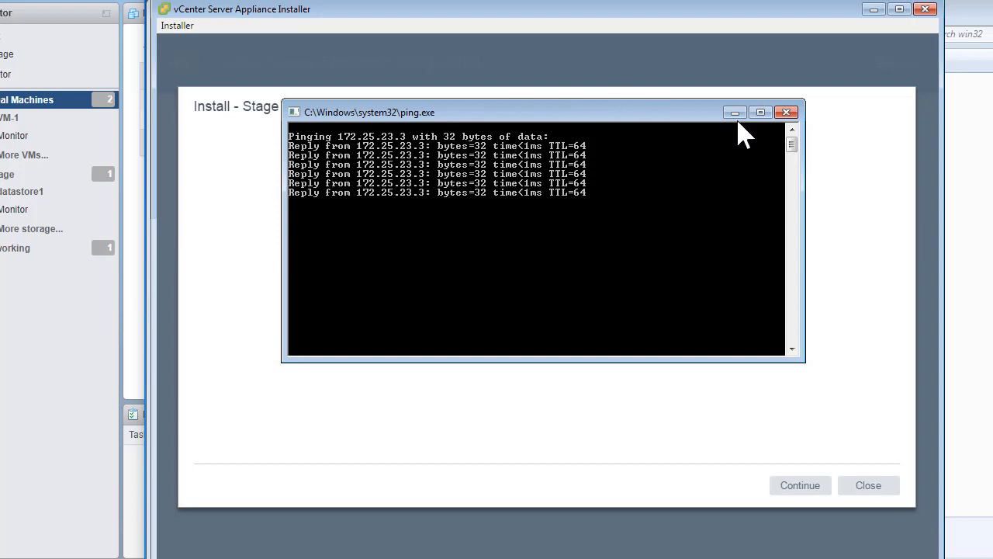
pyautogui.click(787, 112)
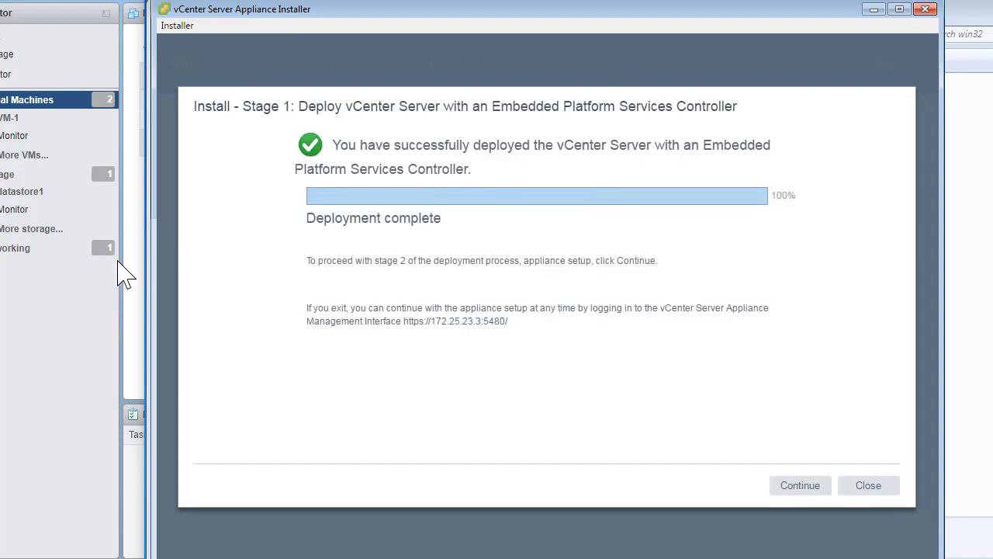
# Step: Select the VCSA-65 VM in Host Client, then bring the finished installer forward
pyautogui.click(57, 311)
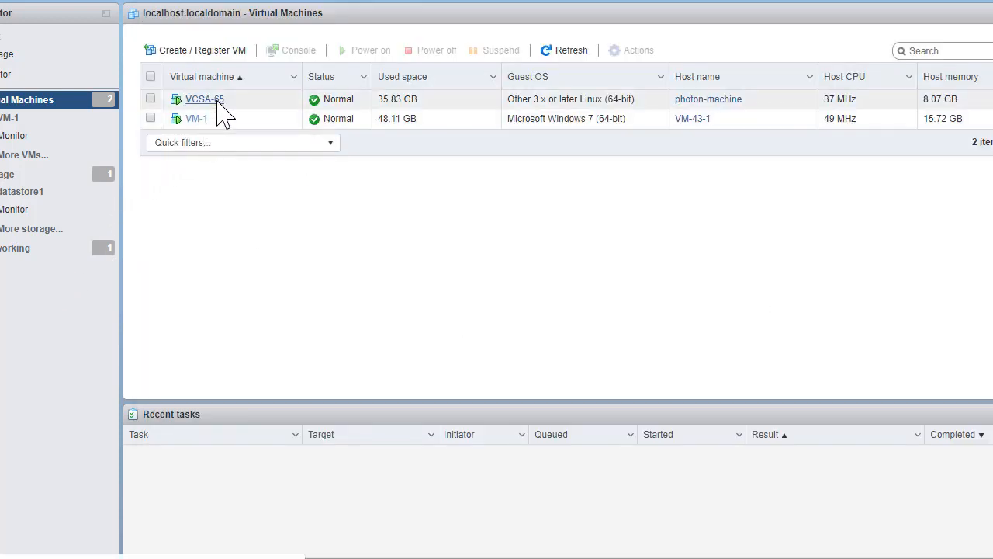
pyautogui.click(265, 105)
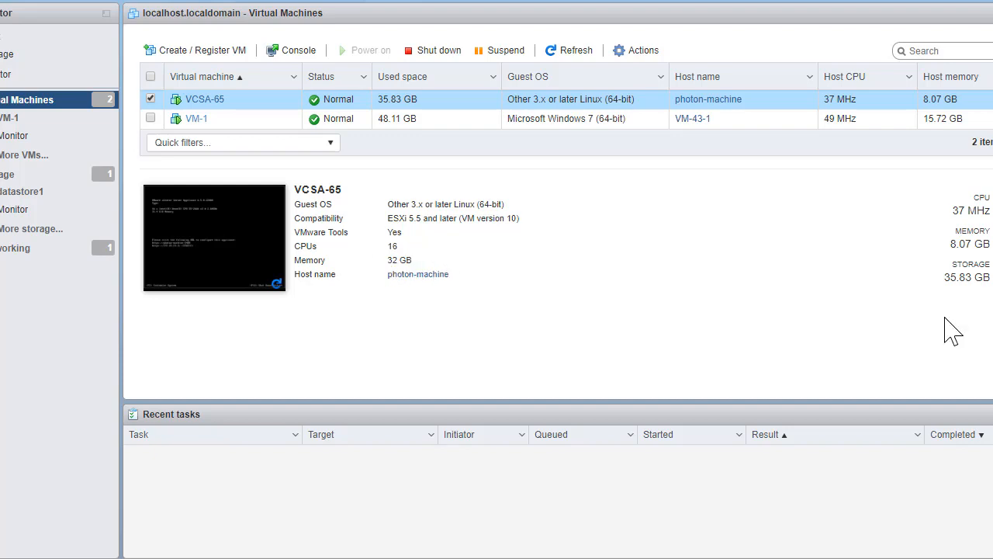
pyautogui.click(407, 558)
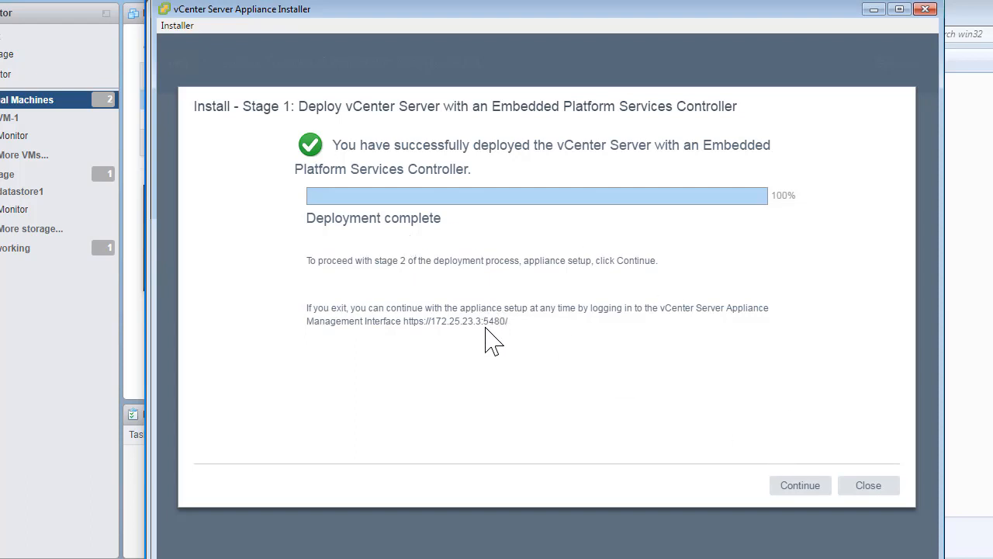
pyautogui.moveTo(405, 321); pyautogui.dragTo(510, 326)
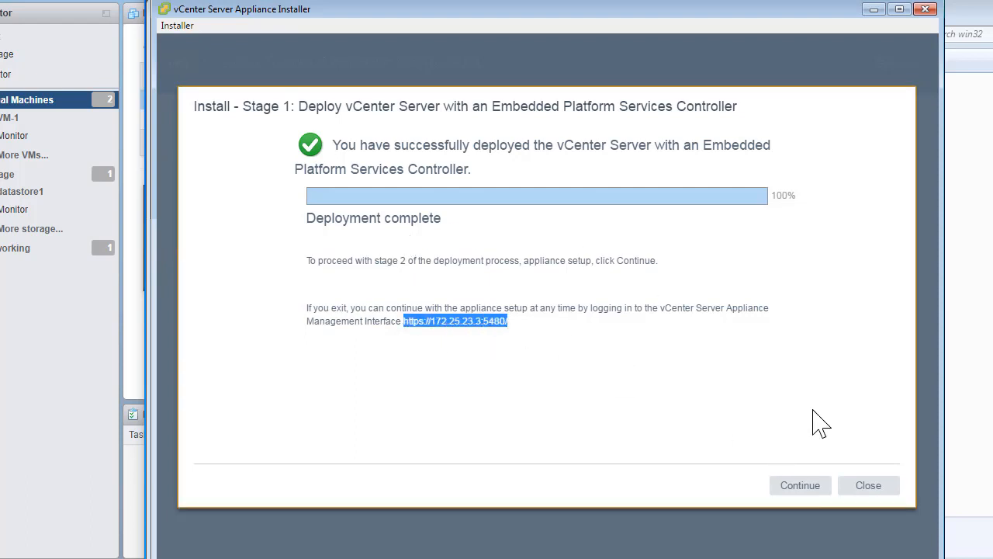
pyautogui.click(800, 486)
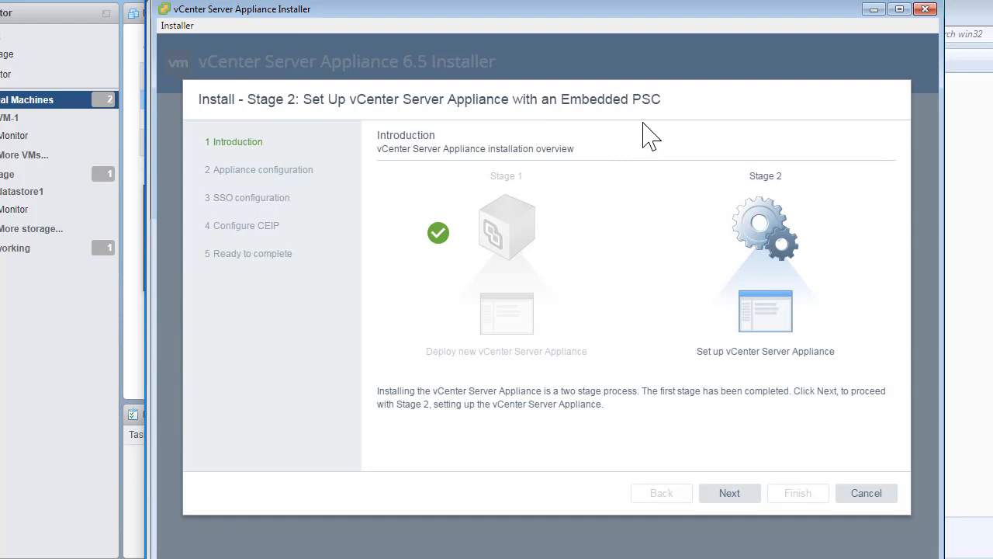
# Step: Configure the appliance with NTP server 172.25.23.1 and SSH access Enabled
pyautogui.click(730, 494)
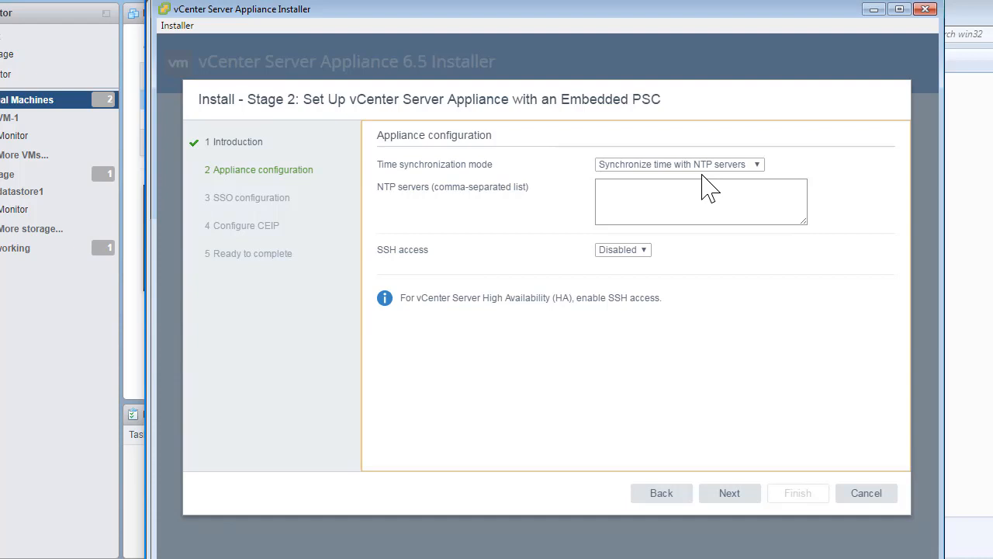
pyautogui.click(672, 220)
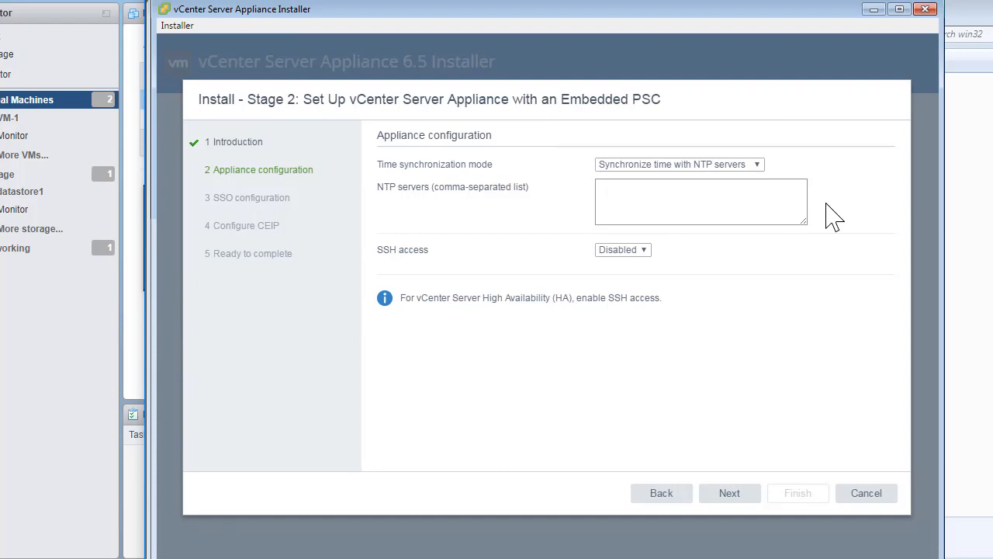
pyautogui.write('172.25.23.1')
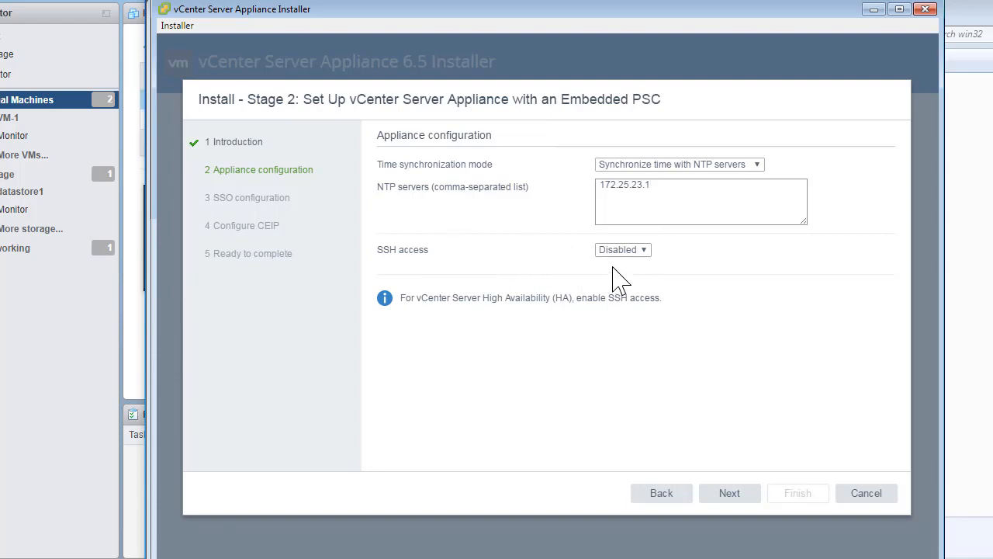
pyautogui.click(644, 250)
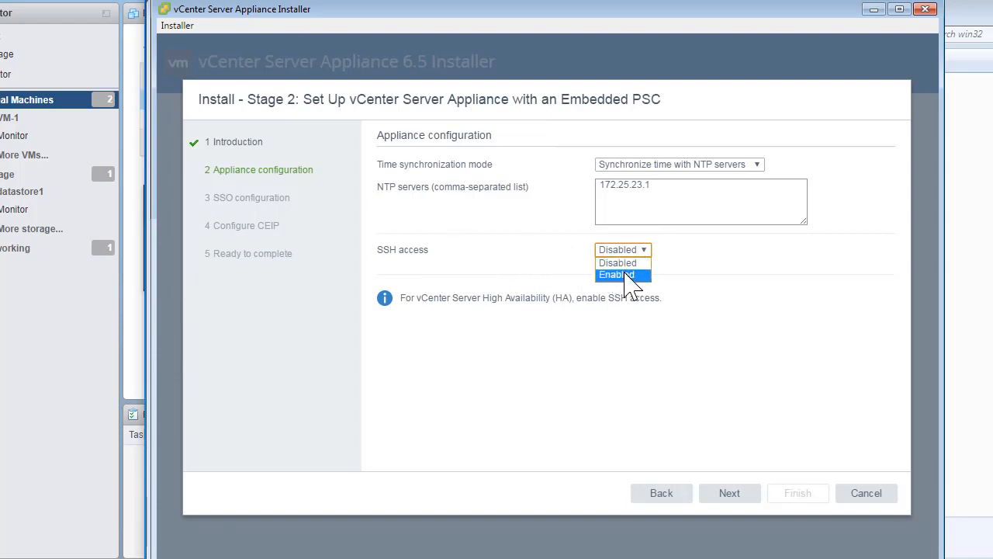
pyautogui.click(632, 275)
pyautogui.click(639, 361)
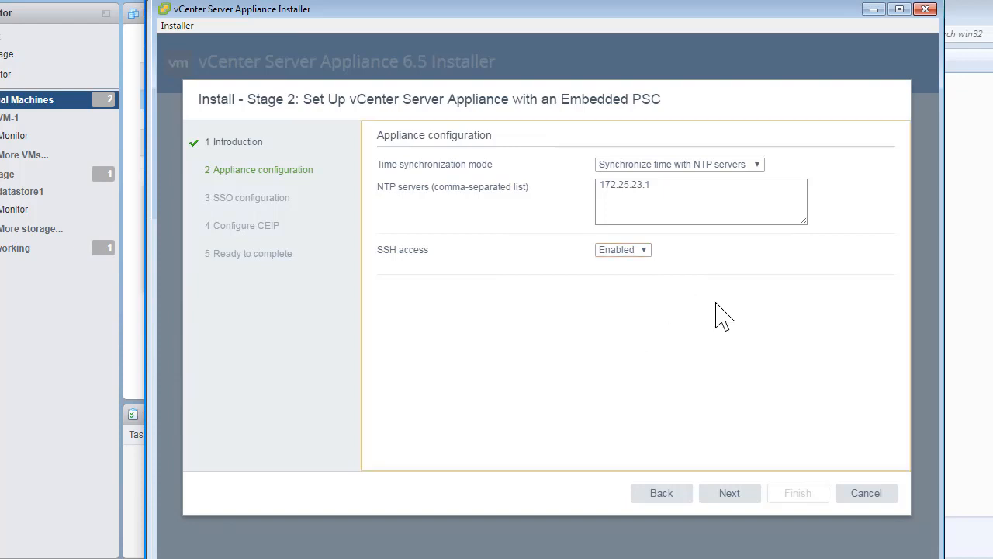
pyautogui.click(729, 494)
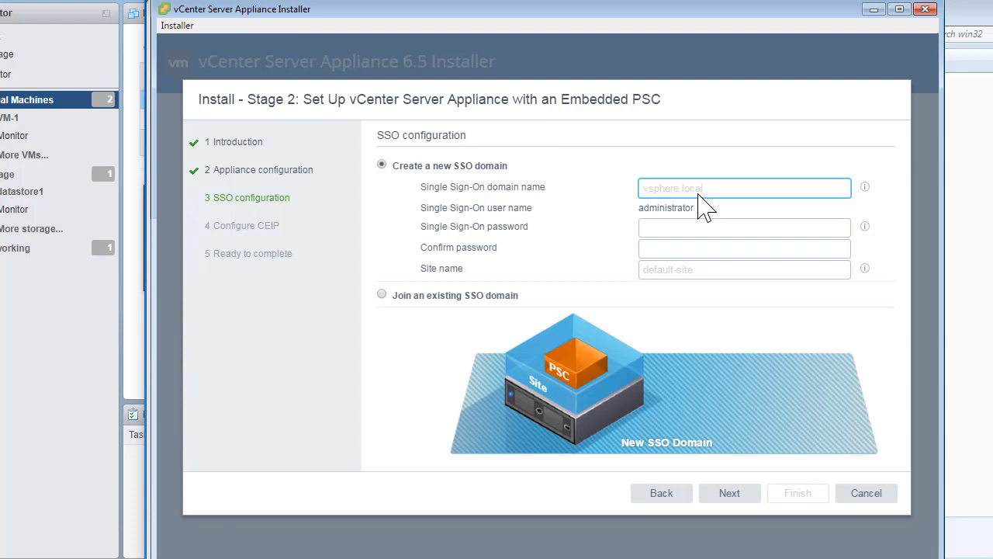
# Step: Enter SSO domain vsphere.local and an administrator password that meets the password rules
pyautogui.write('vspher')
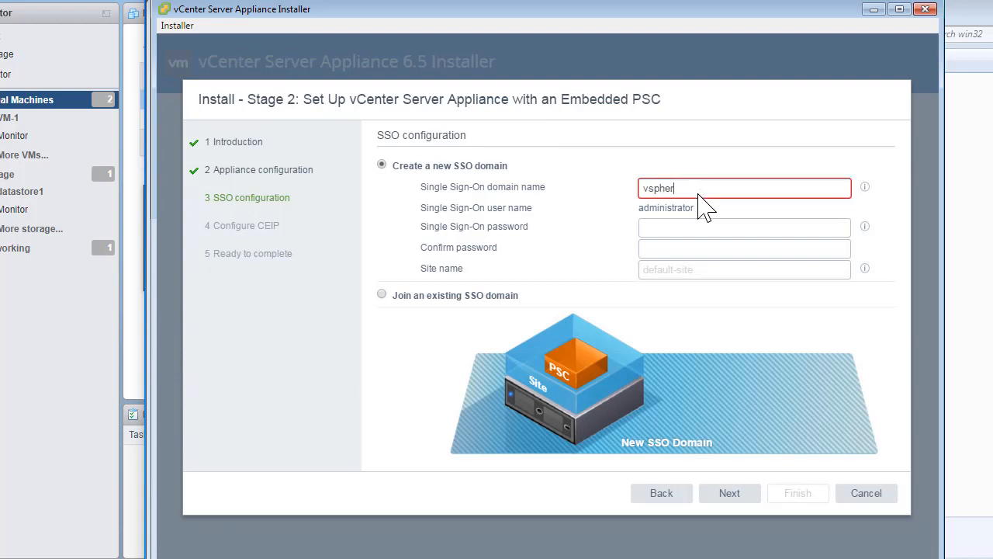
pyautogui.write('e.local')
pyautogui.press('Tab')
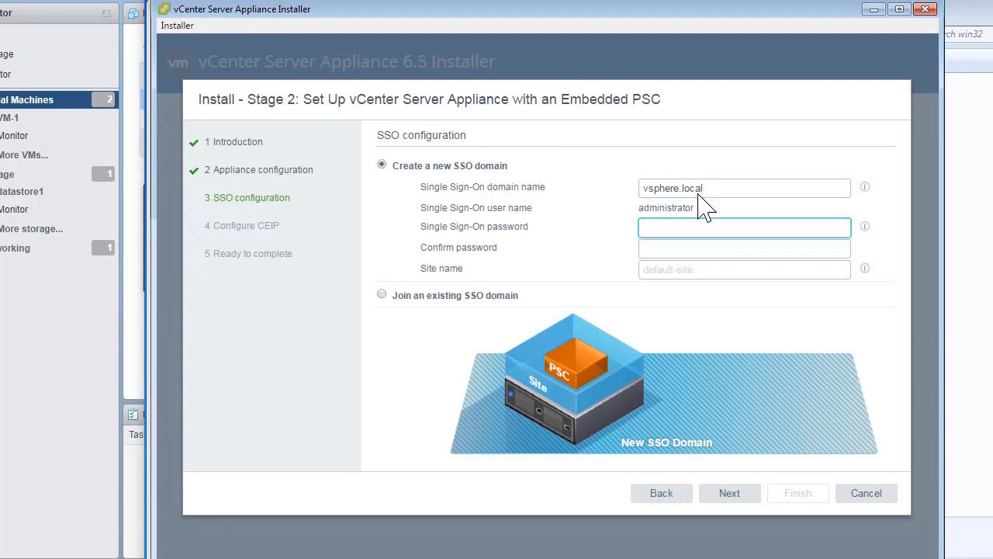
pyautogui.write('V•••')
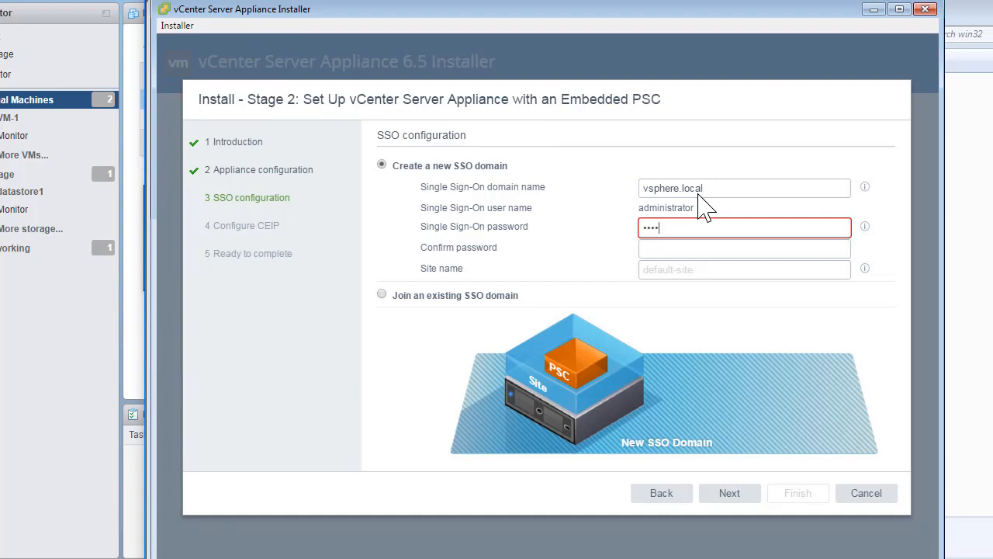
pyautogui.write('••••••')
pyautogui.press('Tab')
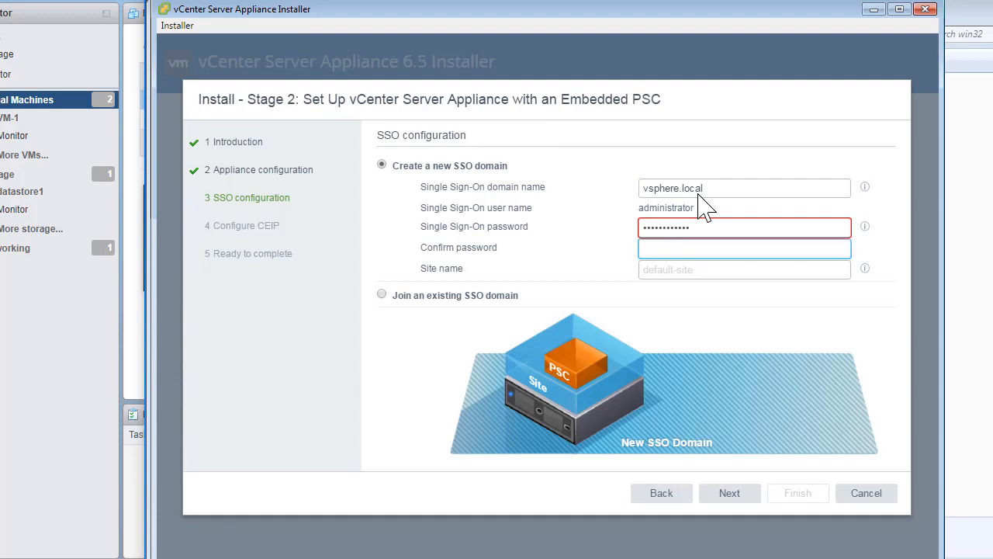
pyautogui.click(865, 226)
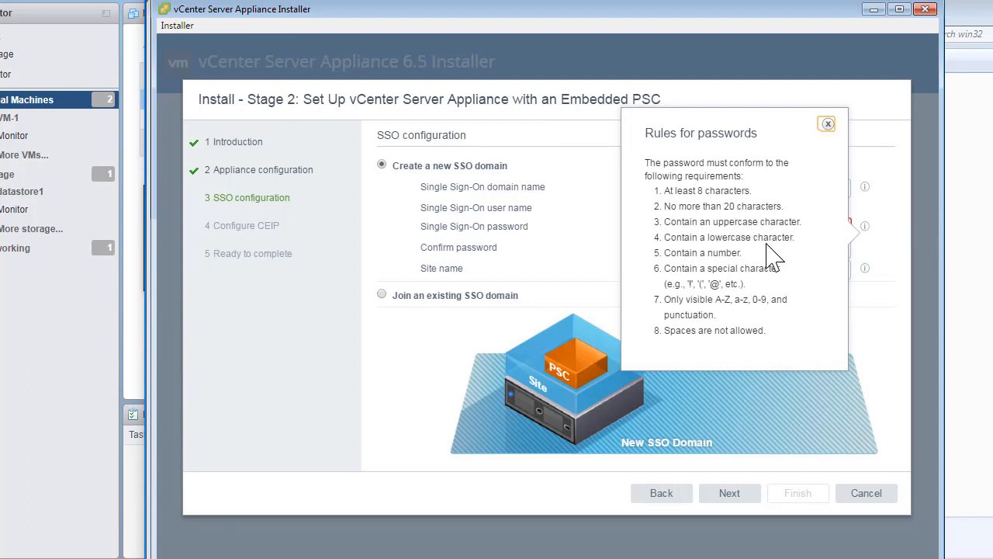
pyautogui.click(828, 124)
pyautogui.doubleClick(724, 228)
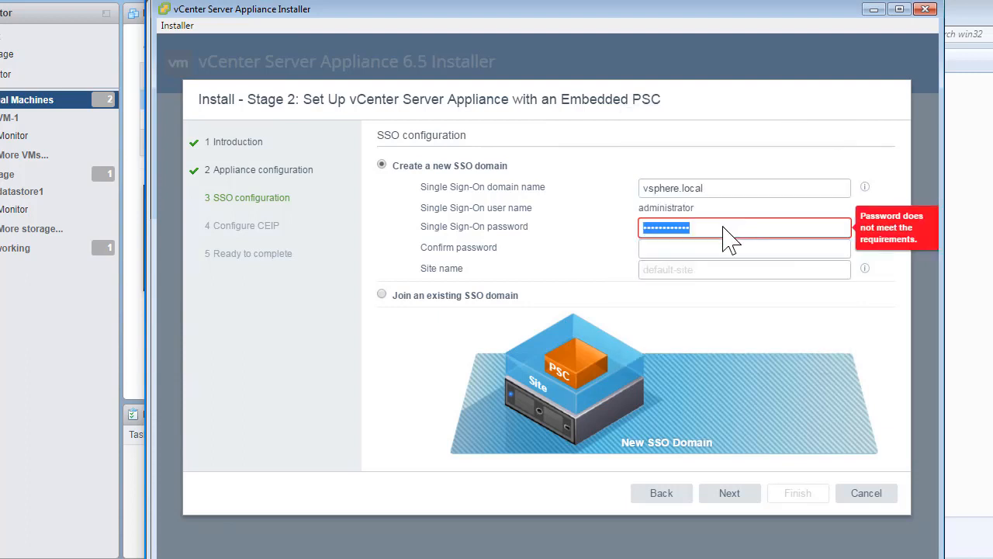
pyautogui.press('BackSpace')
pyautogui.write('••••••••••')
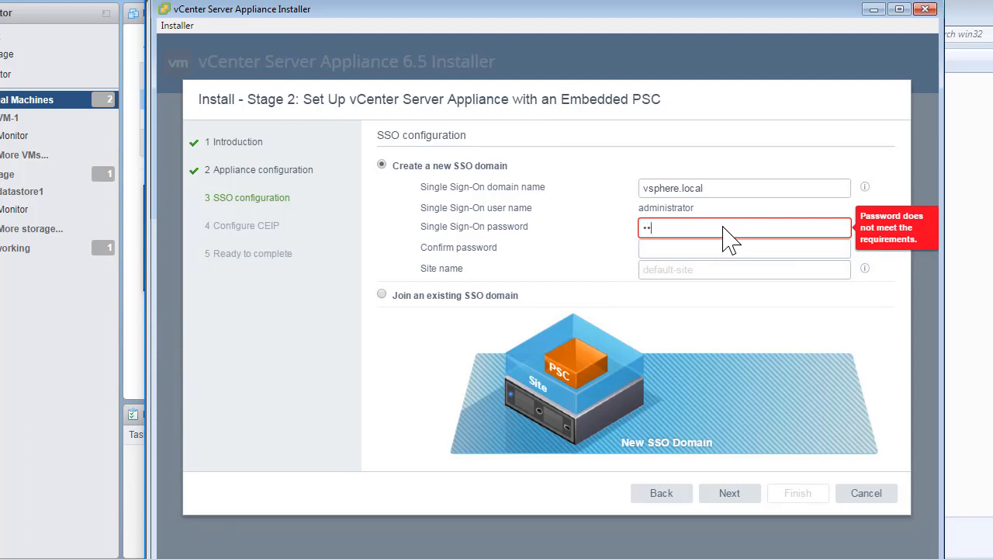
pyautogui.write('•')
pyautogui.press('Tab')
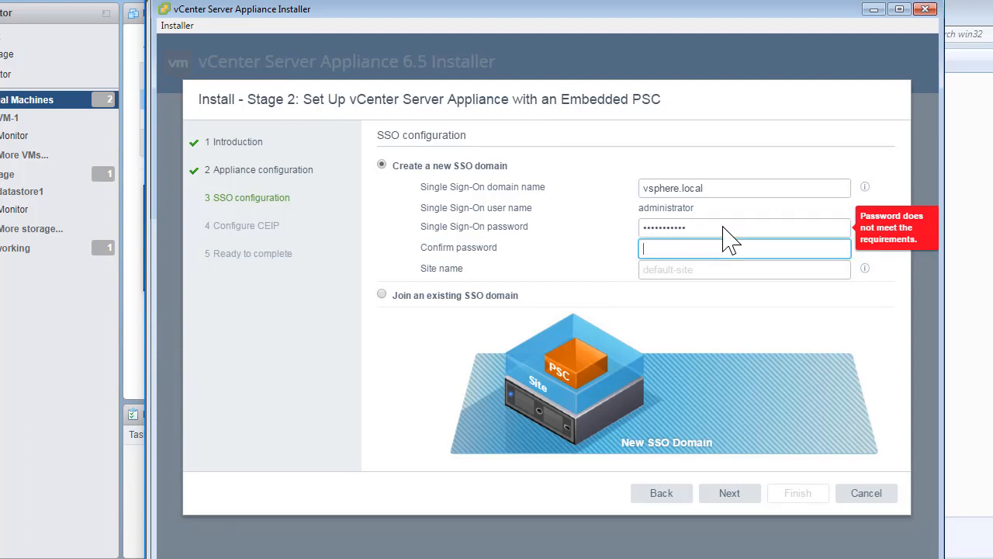
pyautogui.write('••••••••')
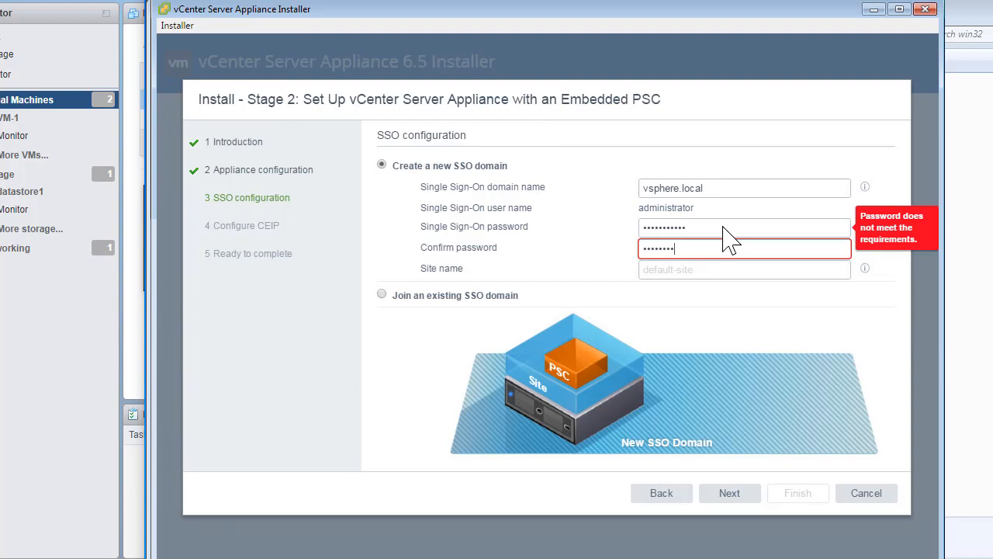
pyautogui.write('•••')
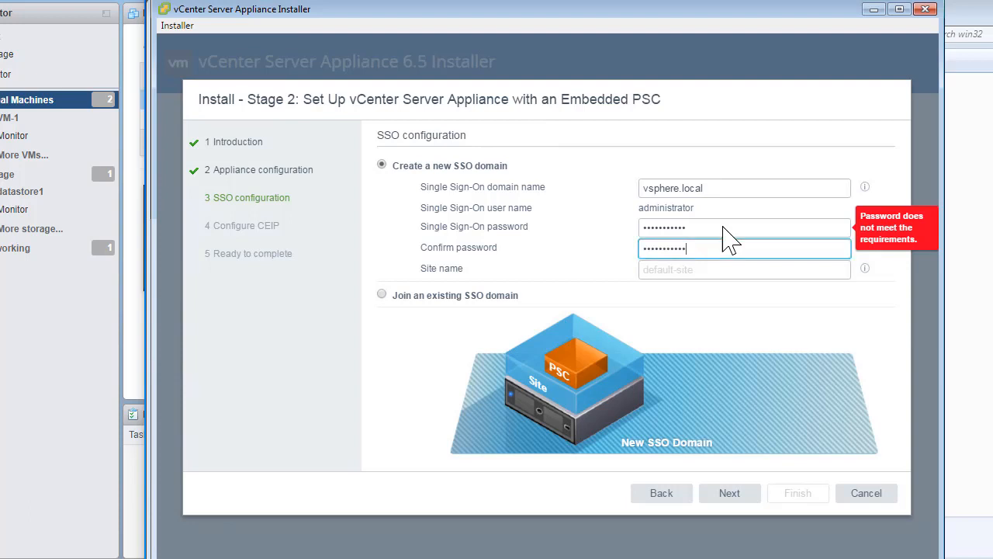
# Step: Set the SSO site name to site-a and continue to CEIP
pyautogui.click(689, 268)
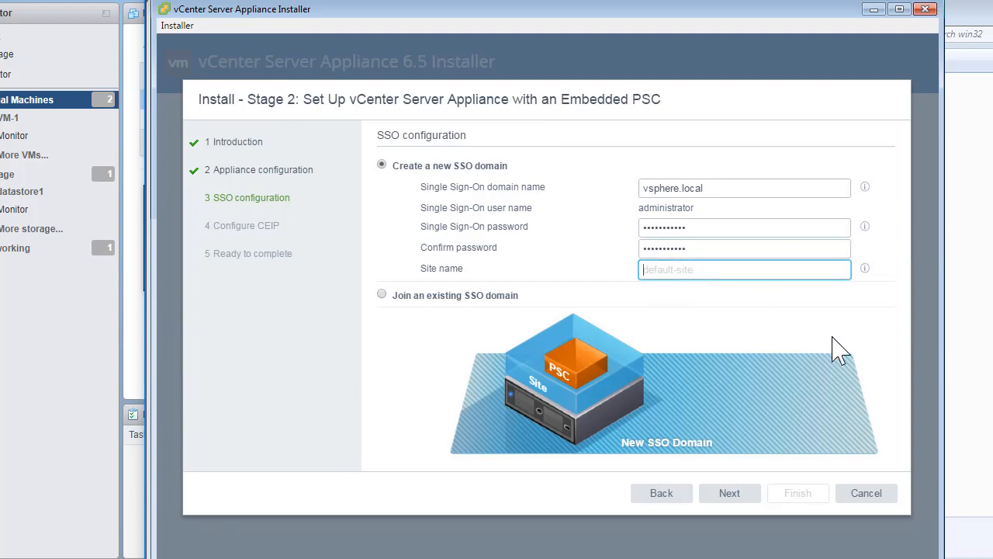
pyautogui.click(865, 269)
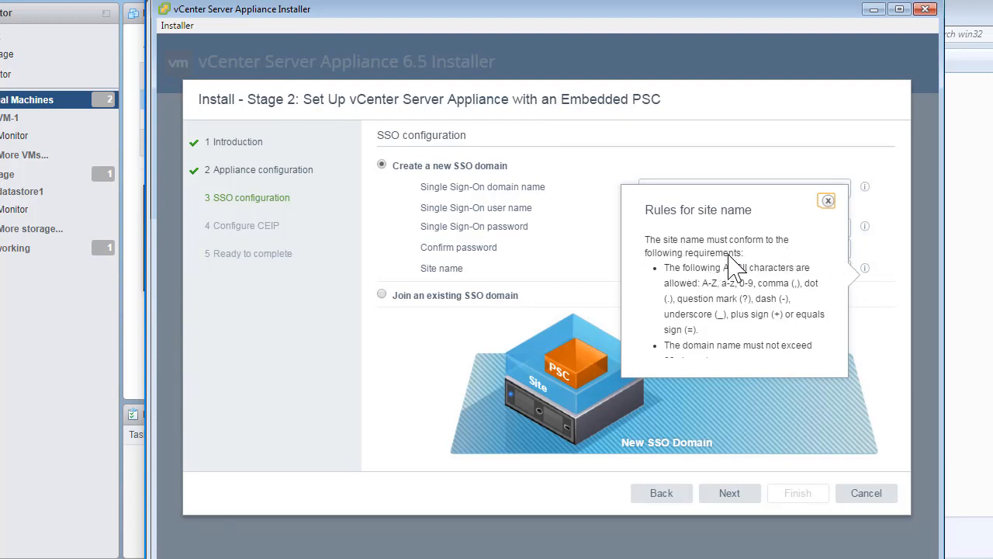
pyautogui.click(828, 202)
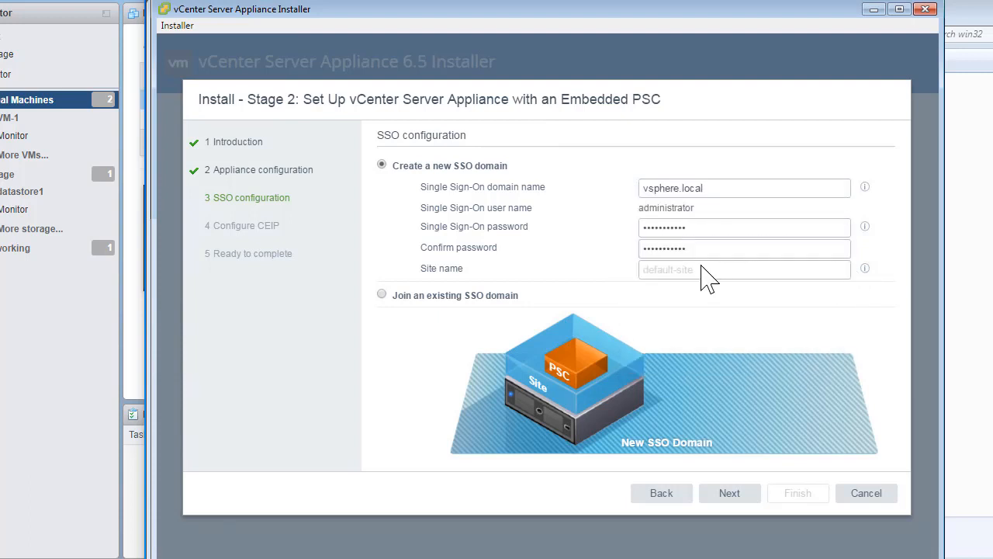
pyautogui.click(702, 272)
pyautogui.write('site')
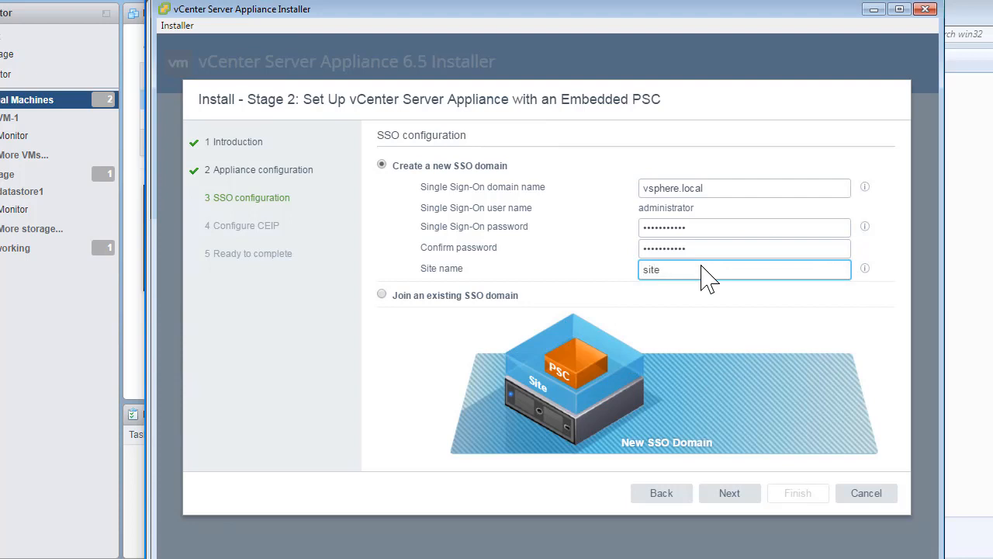
pyautogui.write('-a')
pyautogui.click(730, 494)
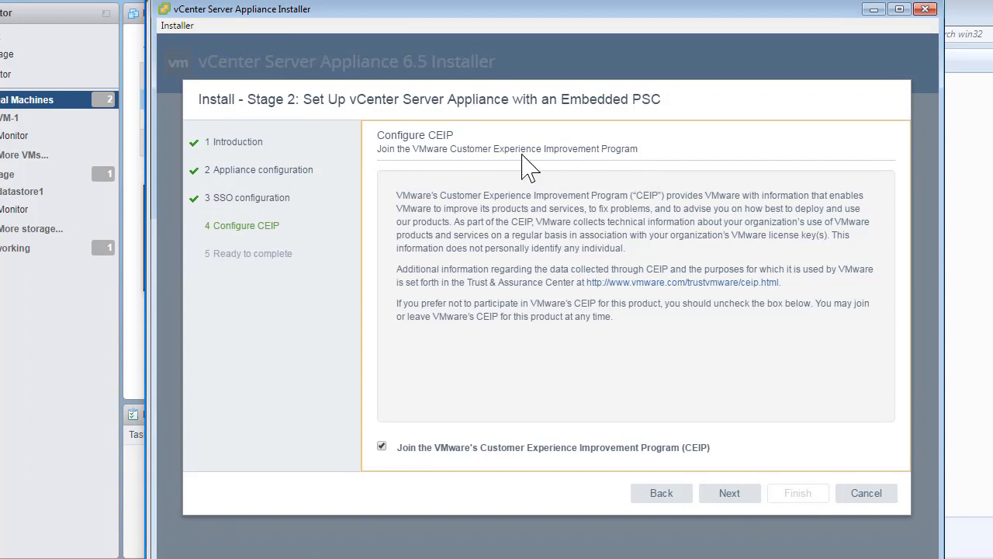
# Step: Uncheck joining VMware's CEIP and go on to Ready to complete
pyautogui.click(383, 447)
pyautogui.click(746, 496)
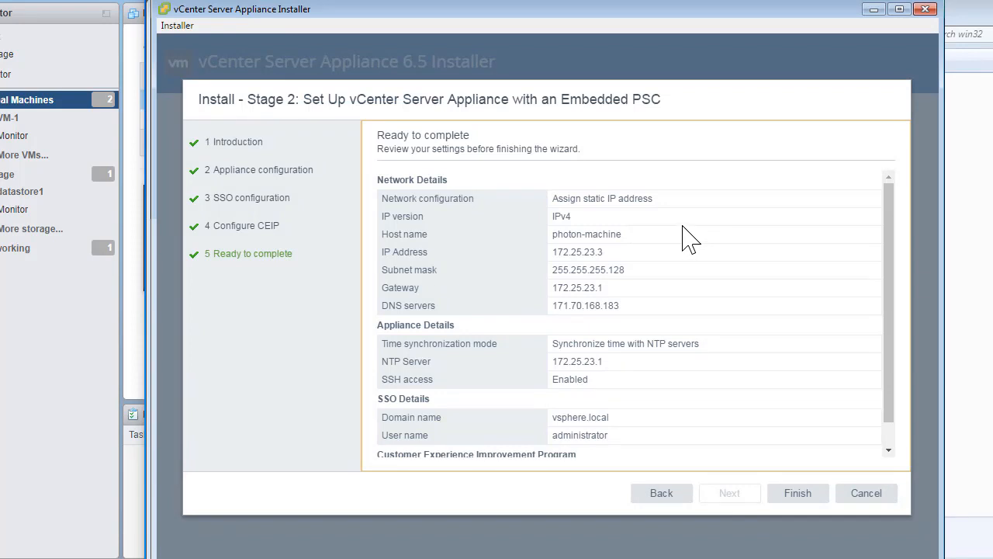
# Step: Finish the wizard and accept the no-pause warning to run Stage 2 setup
pyautogui.scroll(-2, 689, 240)
pyautogui.click(810, 495)
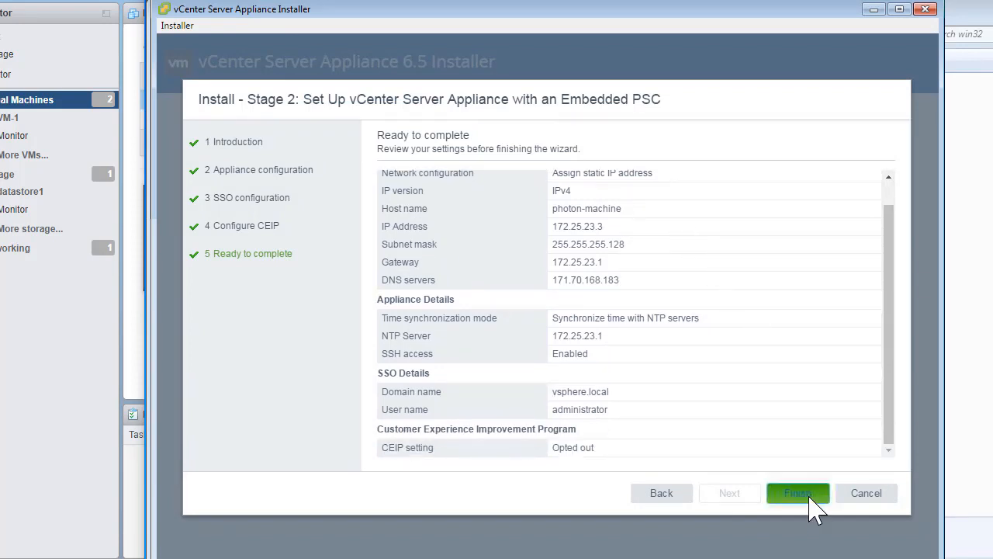
pyautogui.click(506, 325)
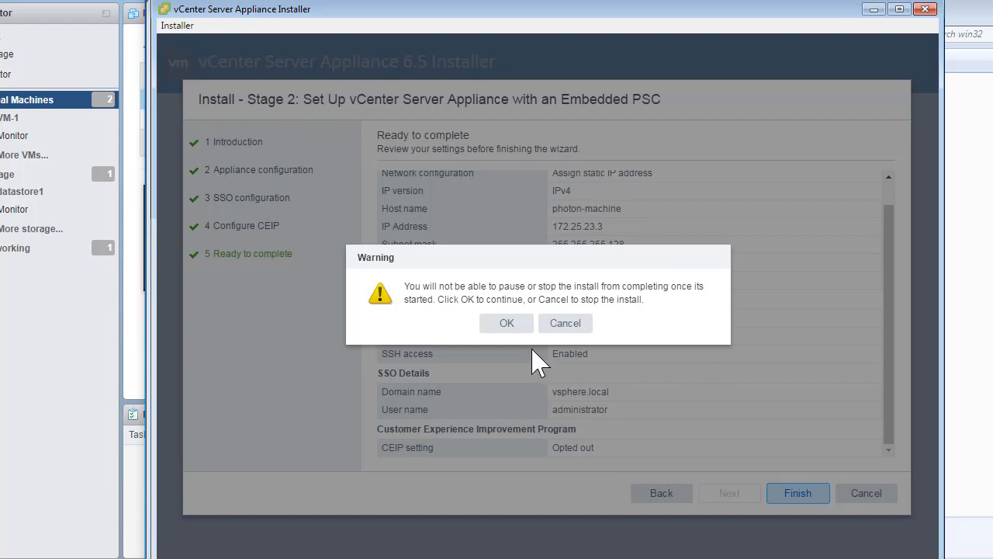
pyautogui.click(512, 332)
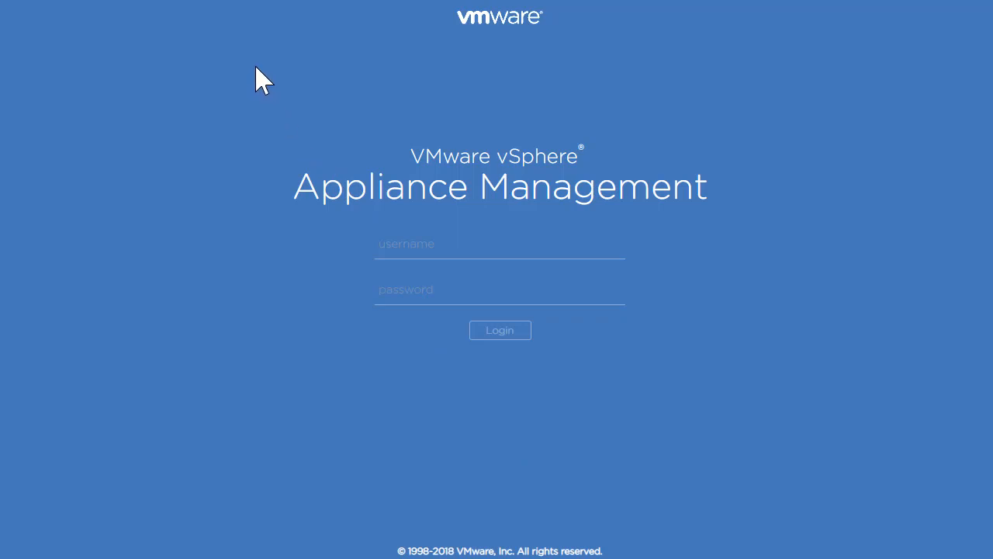
# Step: Log in to Appliance Management as root with the root password
pyautogui.click(507, 248)
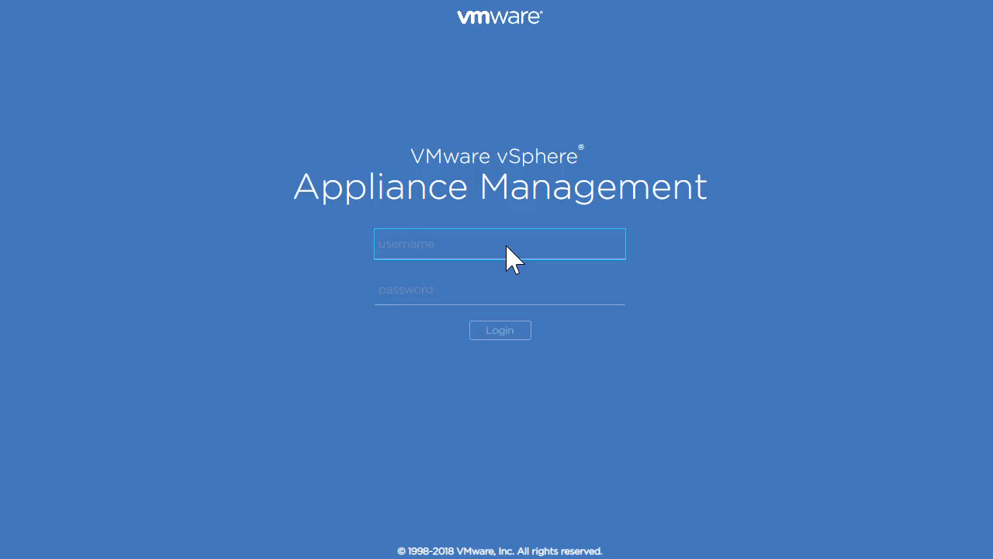
pyautogui.press('Tab')
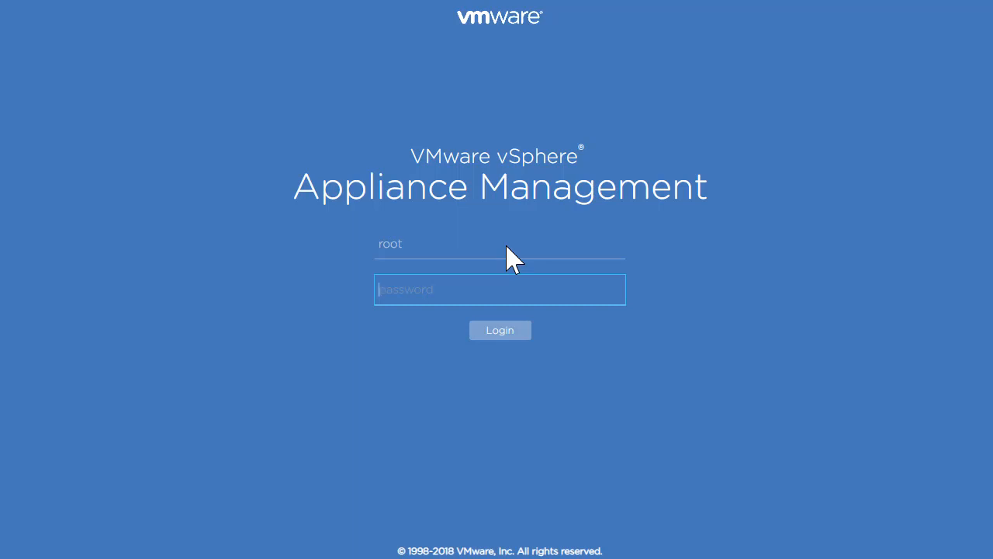
pyautogui.press('Return')
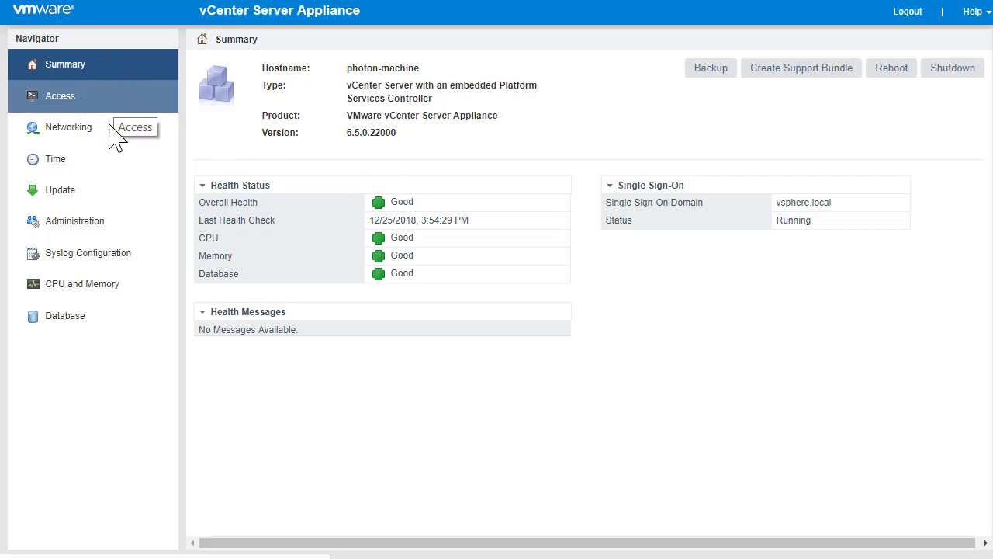
pyautogui.click(58, 130)
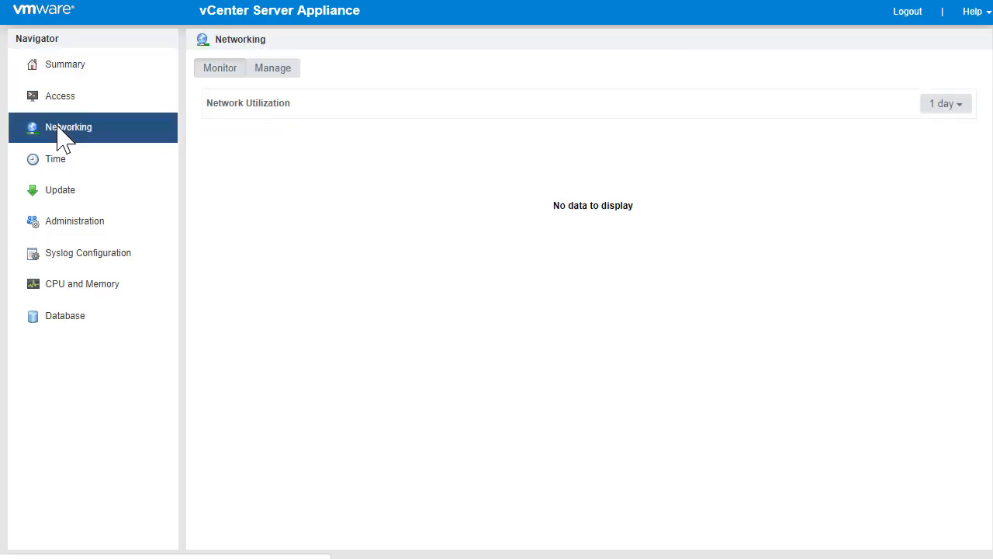
pyautogui.click(67, 163)
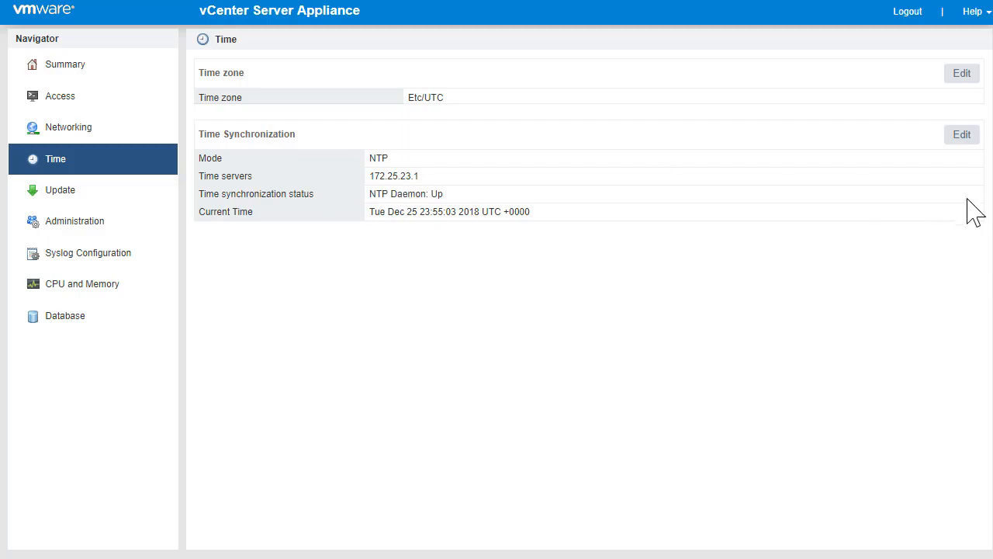
pyautogui.click(964, 138)
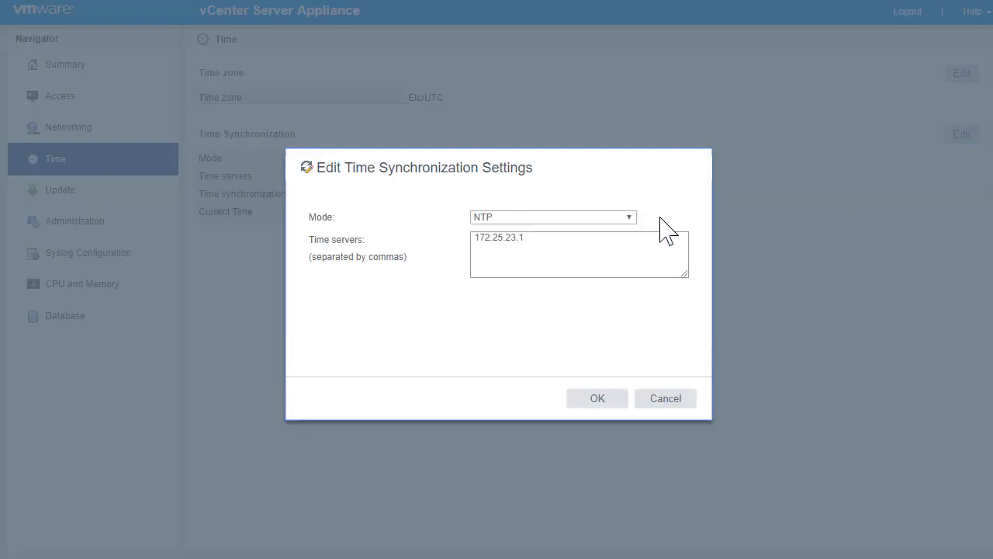
pyautogui.click(656, 403)
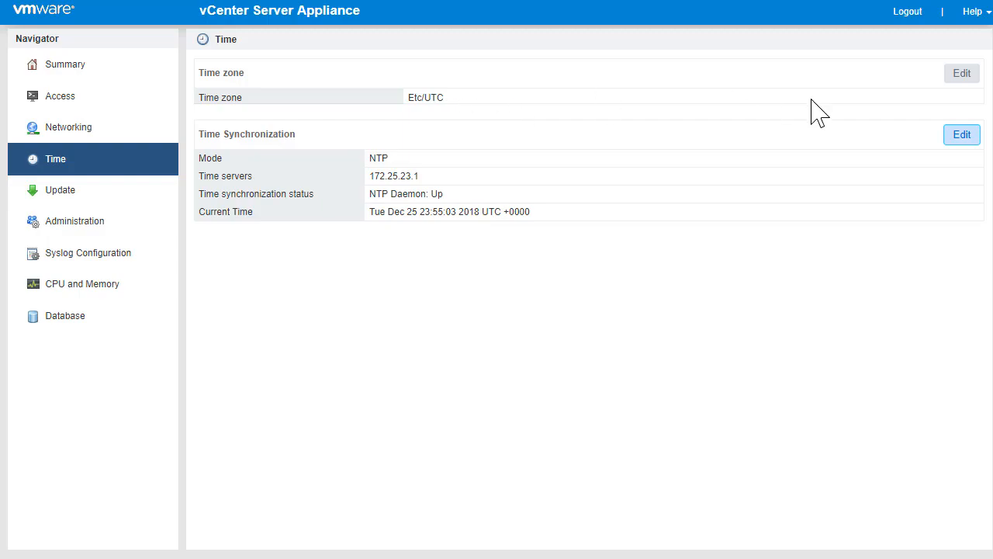
pyautogui.click(961, 74)
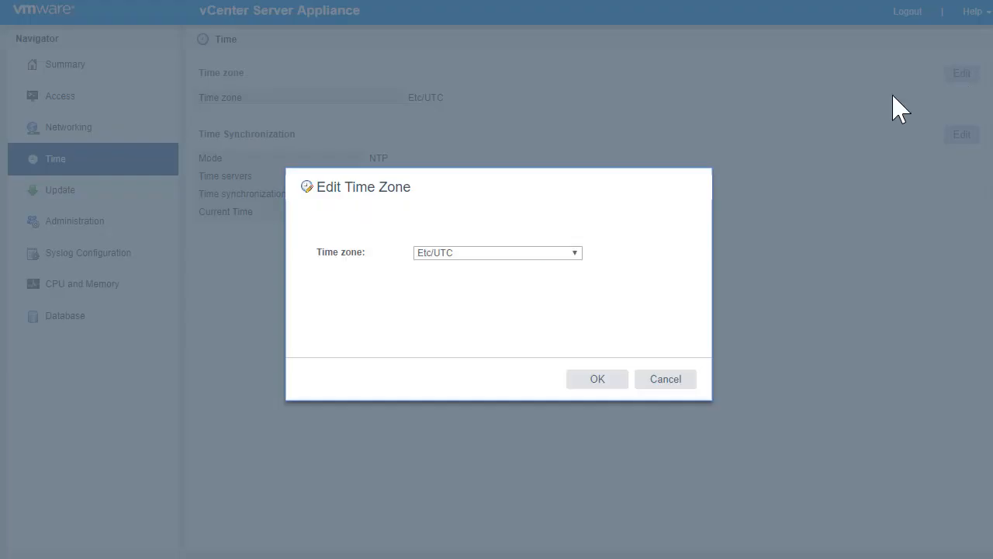
pyautogui.click(573, 253)
pyautogui.click(487, 419)
pyautogui.click(590, 380)
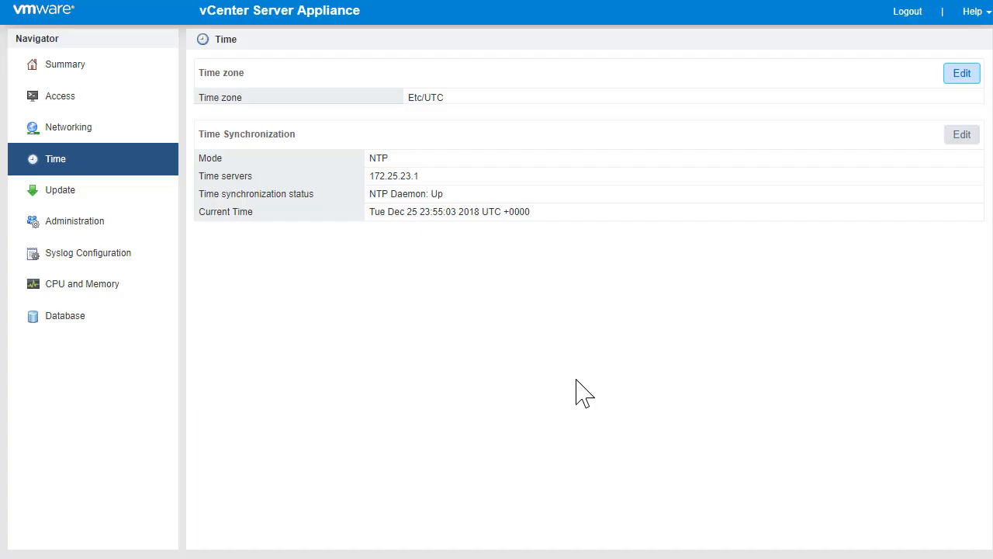
pyautogui.click(86, 234)
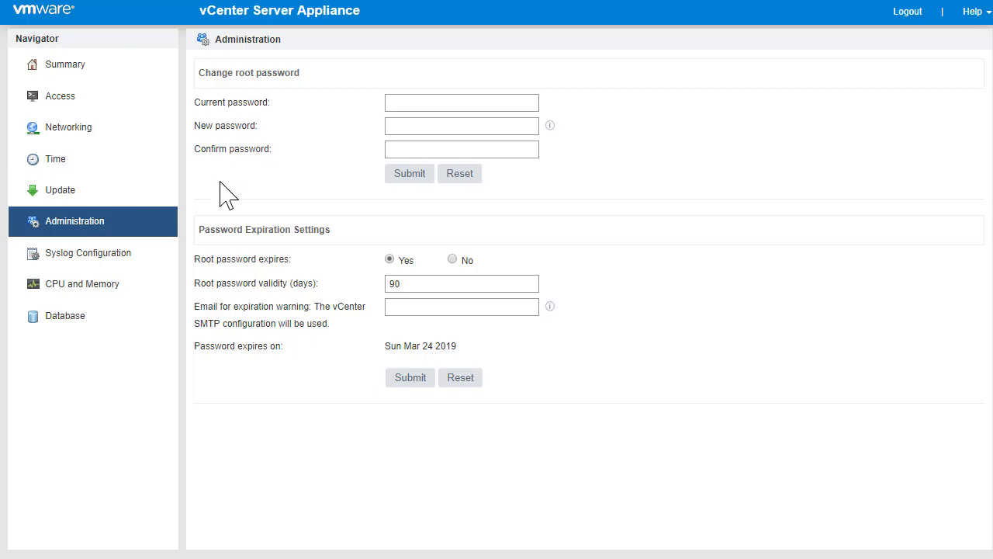
pyautogui.click(51, 66)
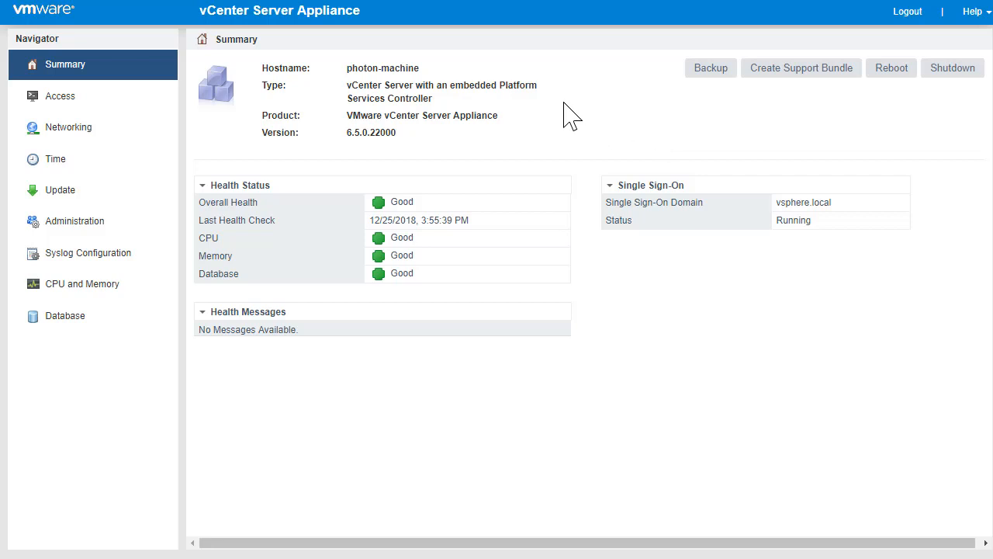
# Step: Start a backup using protocol SCP and location 172.25.23.52:/tmp/vcsa-backup
pyautogui.click(719, 75)
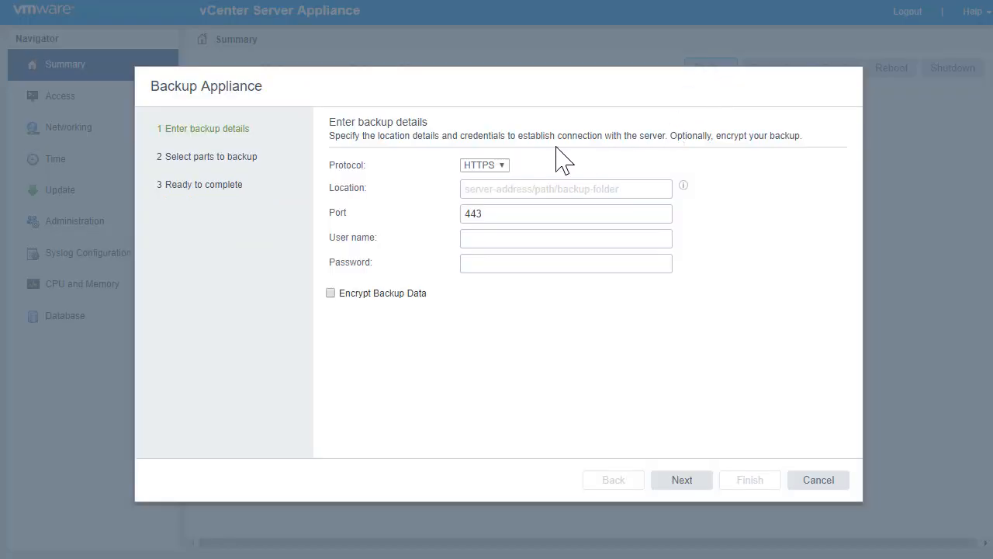
pyautogui.click(505, 166)
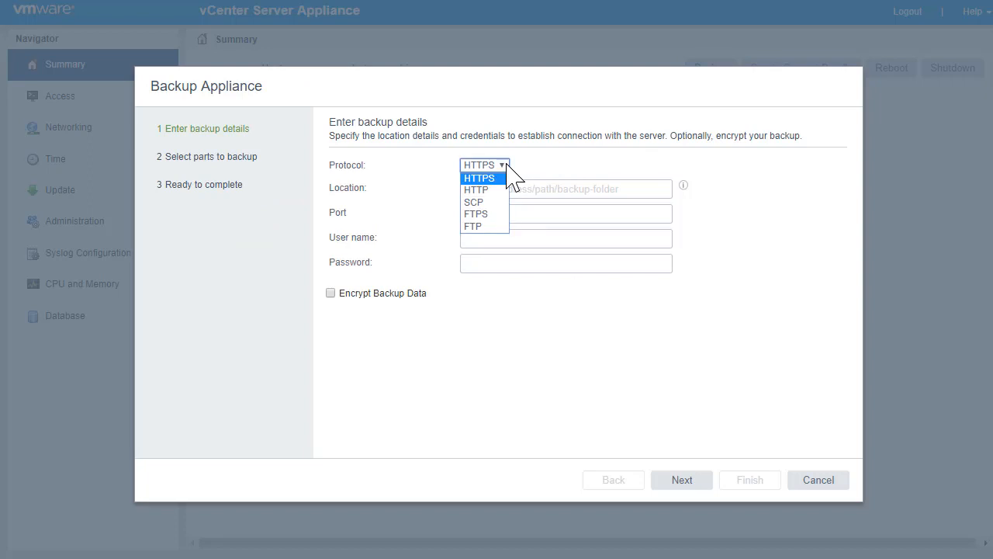
pyautogui.click(477, 202)
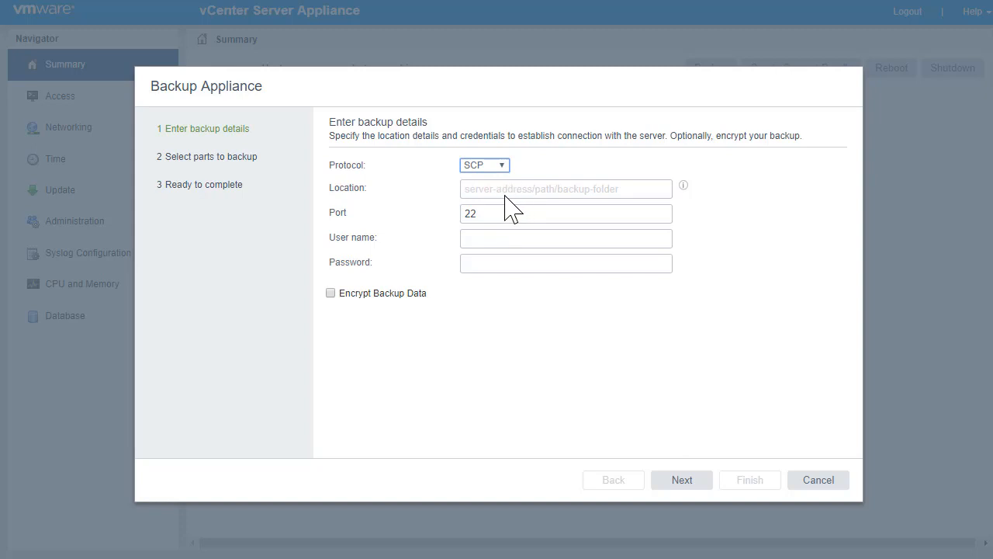
pyautogui.click(505, 194)
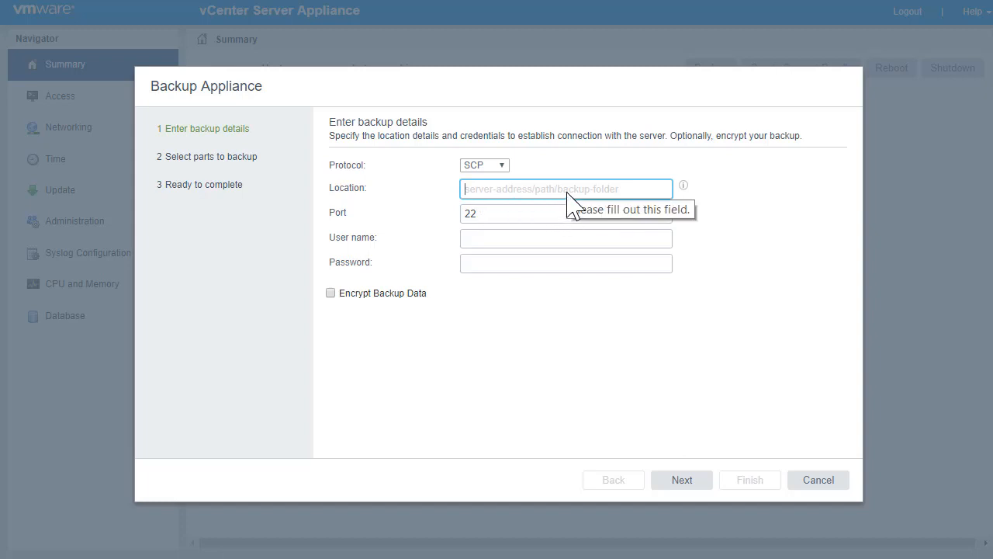
pyautogui.write('172.25.23.5')
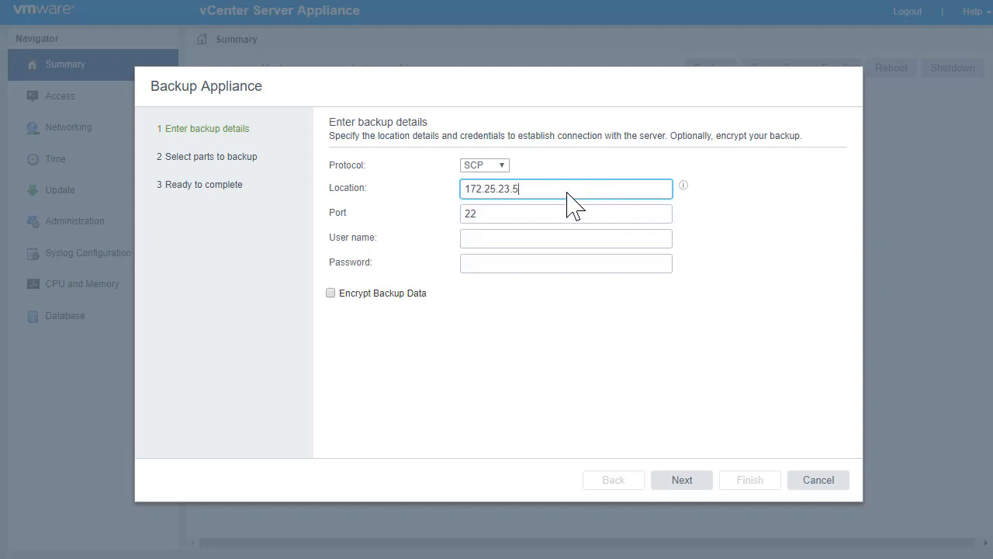
pyautogui.write('2:/tmp/vcsa-backup')
# Step: Keep port 22, enter the backup server's user name and password, leave encryption off
pyautogui.press('Tab')
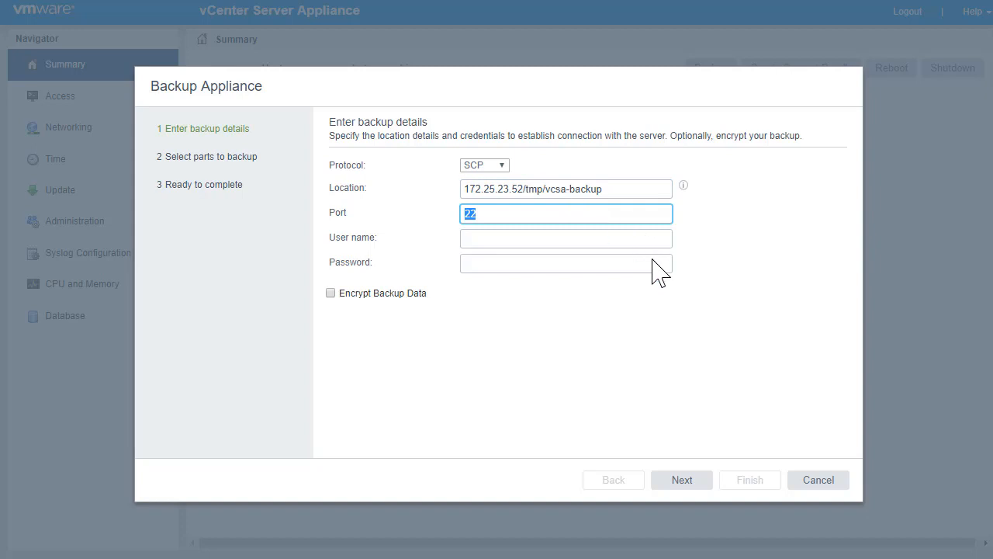
pyautogui.press('Tab')
pyautogui.write('ar')
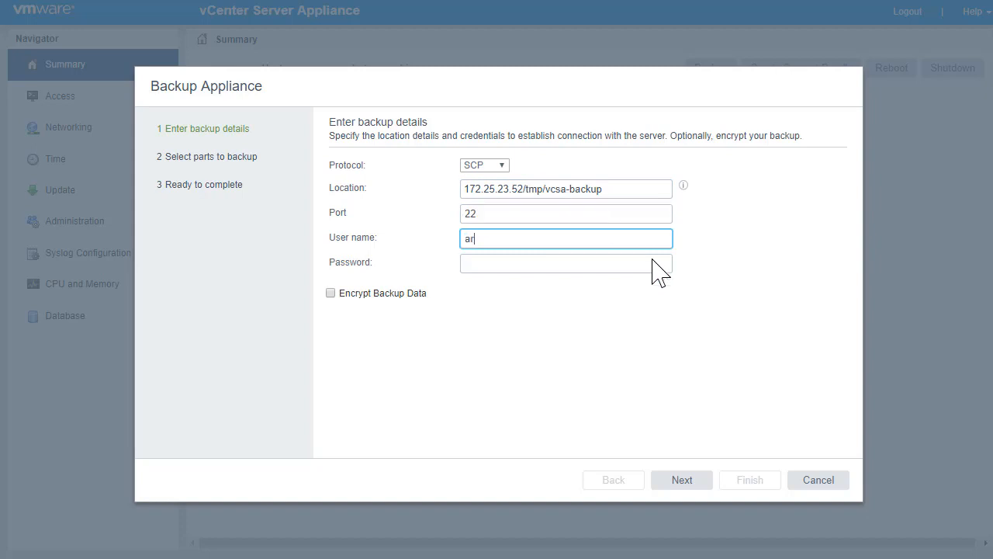
pyautogui.write('un')
pyautogui.press('Tab')
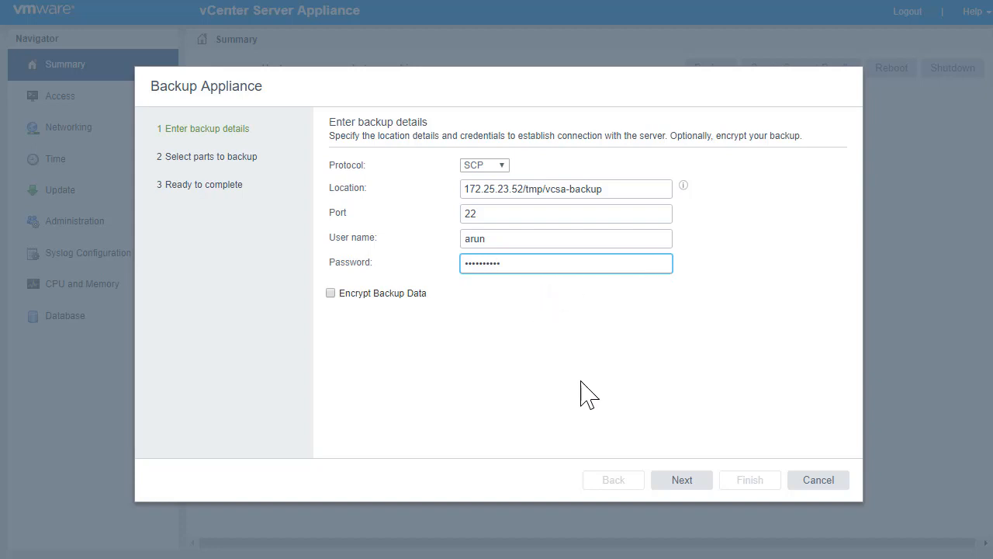
pyautogui.click(366, 296)
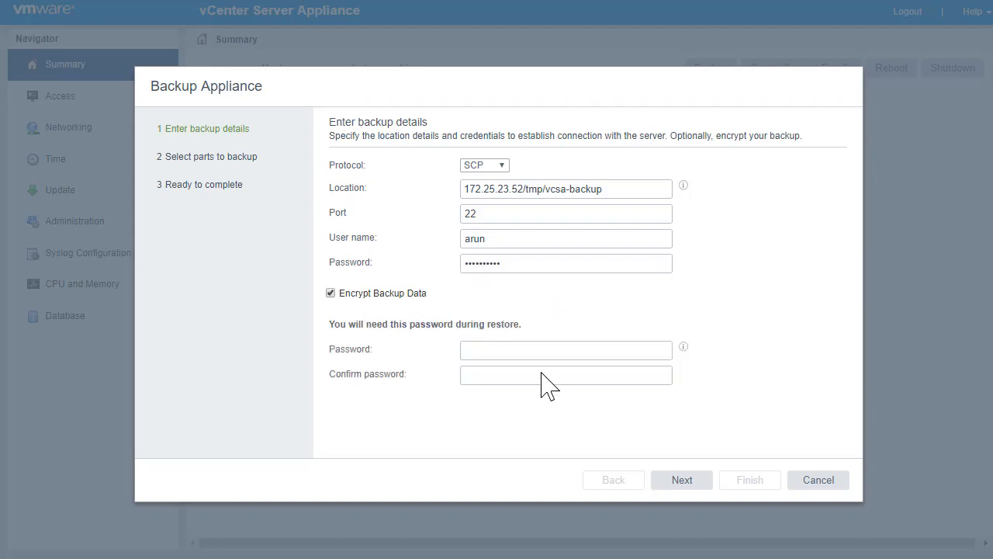
pyautogui.click(400, 298)
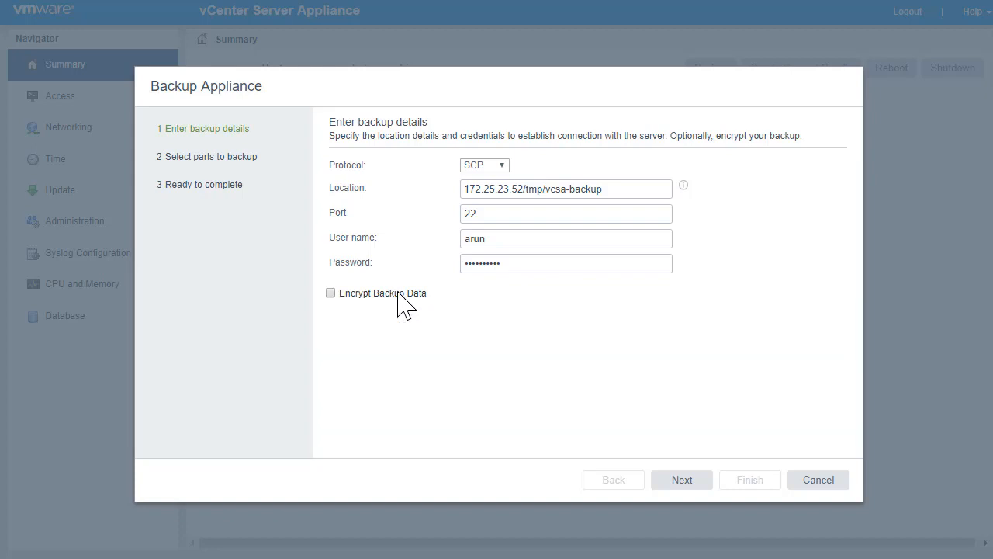
# Step: Step through the backup wizard to its summary, cancel without running the backup, and log out
pyautogui.click(682, 481)
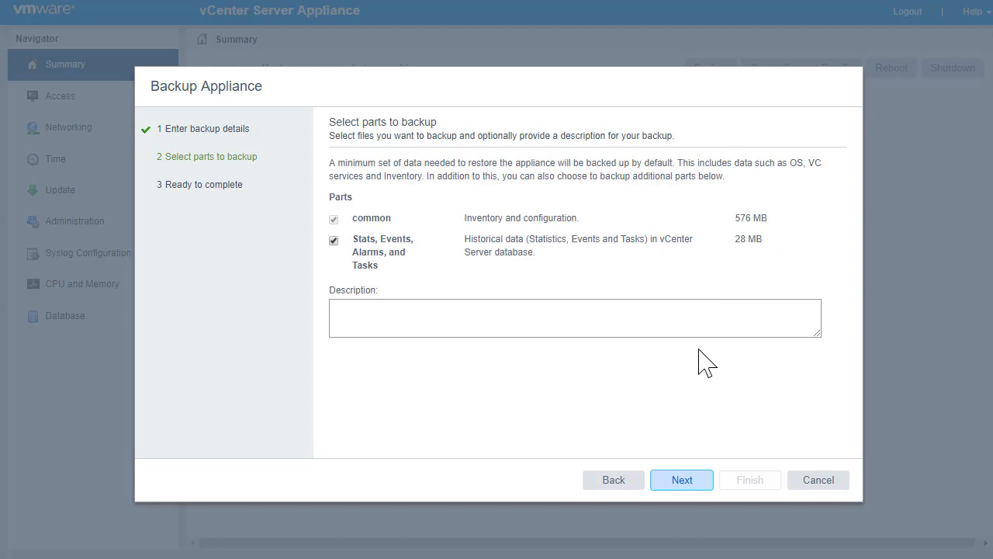
pyautogui.click(682, 482)
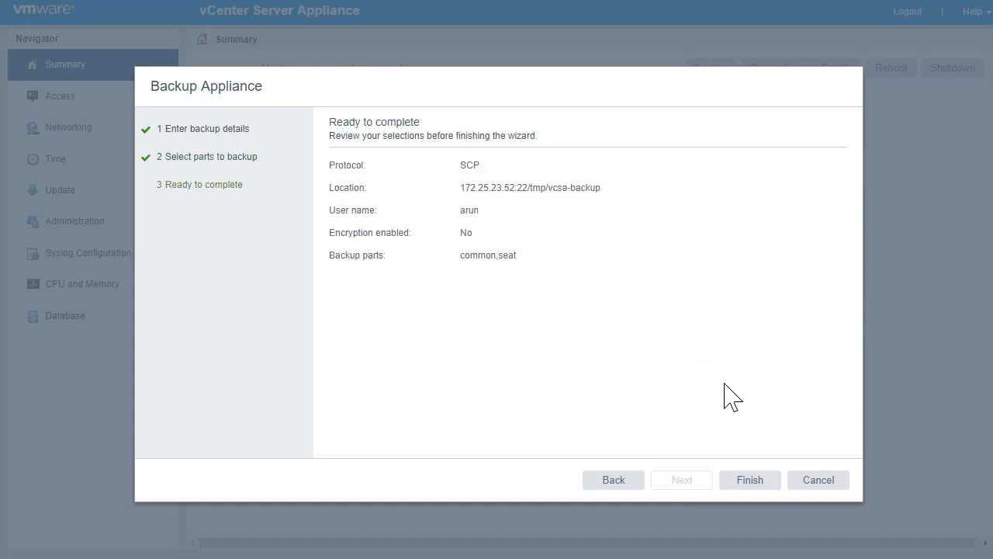
pyautogui.click(819, 481)
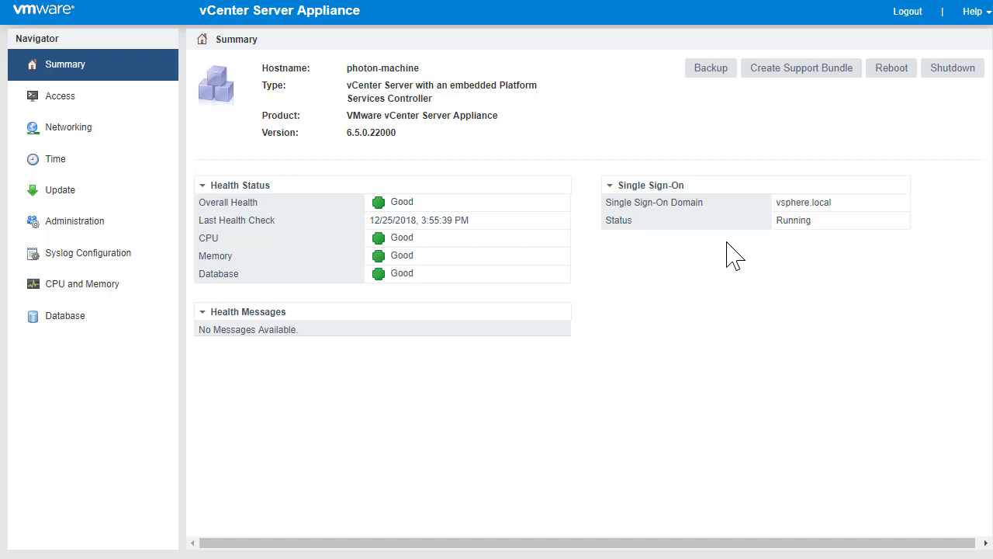
pyautogui.click(907, 12)
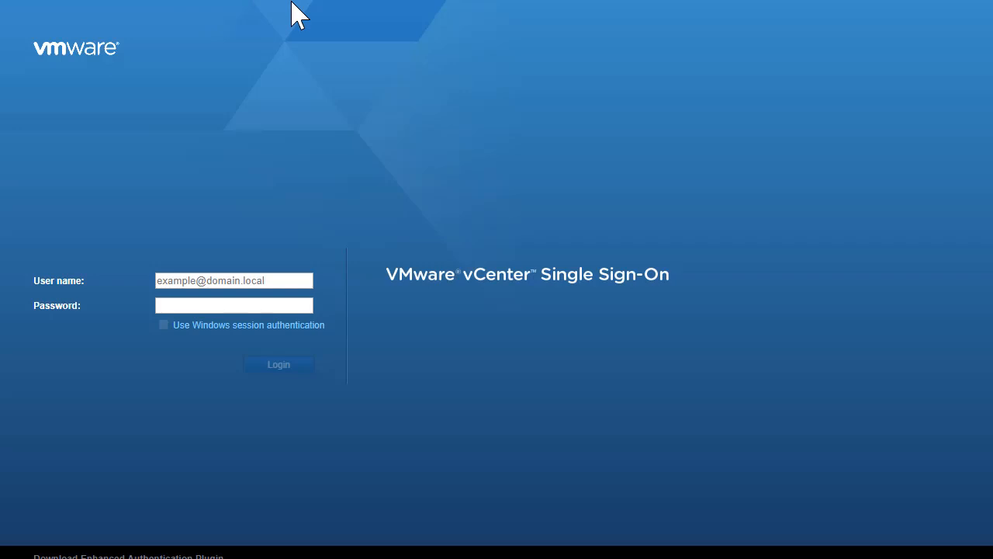
# Step: Sign in to vCenter Single Sign-On with the SSO administrator user name and password
pyautogui.click(241, 280)
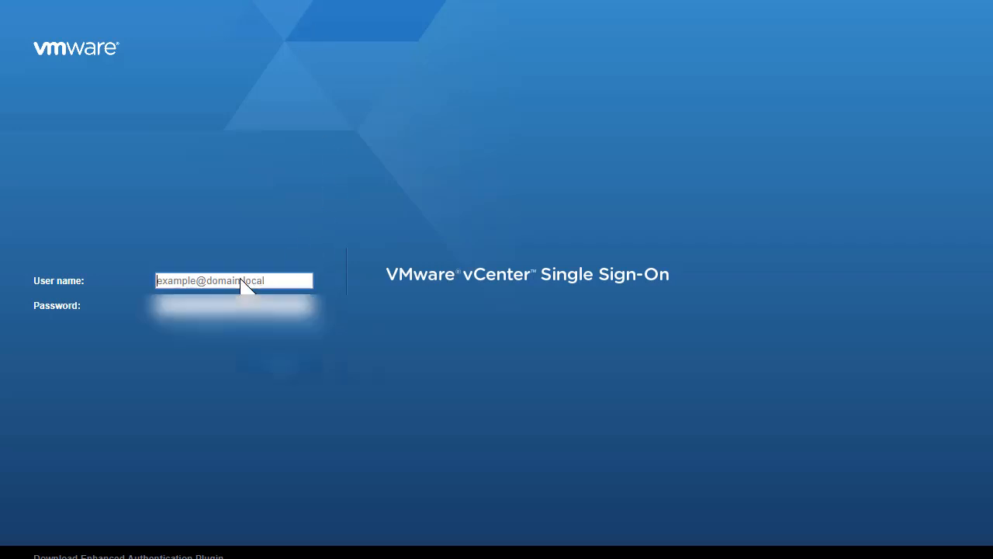
pyautogui.click(348, 238)
pyautogui.click(276, 284)
pyautogui.write('ad')
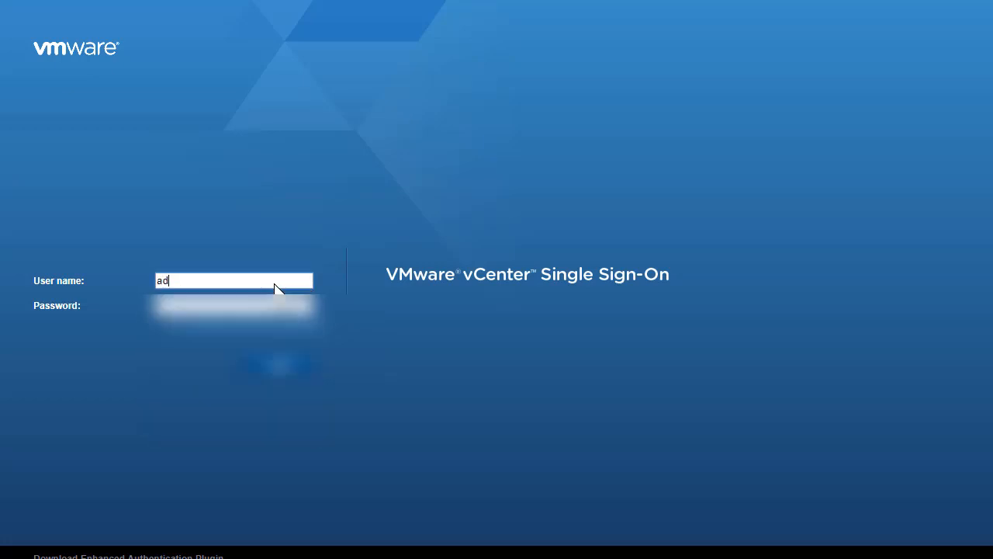
pyautogui.write('ministrator@')
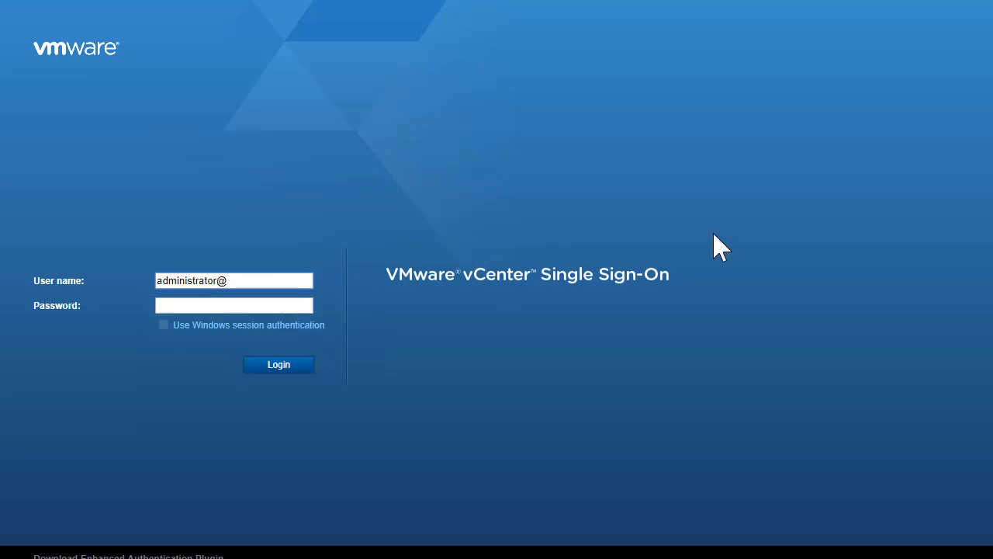
pyautogui.write('vsphere.local')
pyautogui.press('Tab')
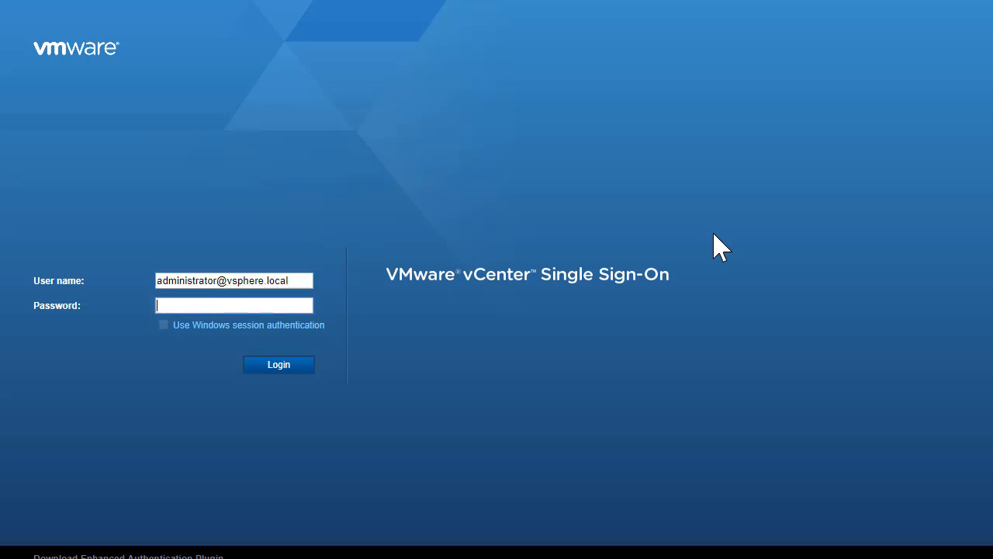
pyautogui.write('••••••')
pyautogui.press('Return')
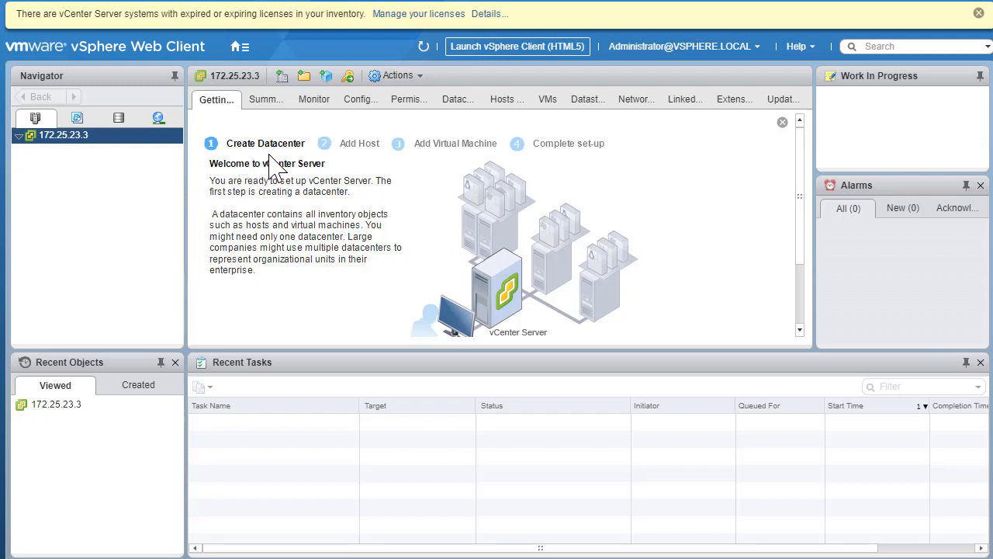
# Step: Navigate from Home to Administration, via Licenses, to the Single Sign-On Configuration page
pyautogui.click(242, 48)
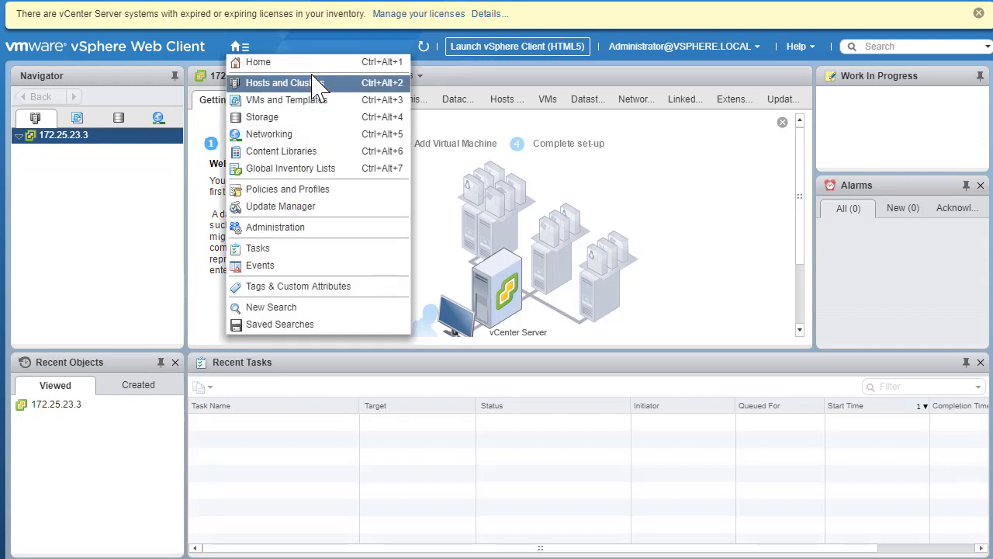
pyautogui.click(283, 229)
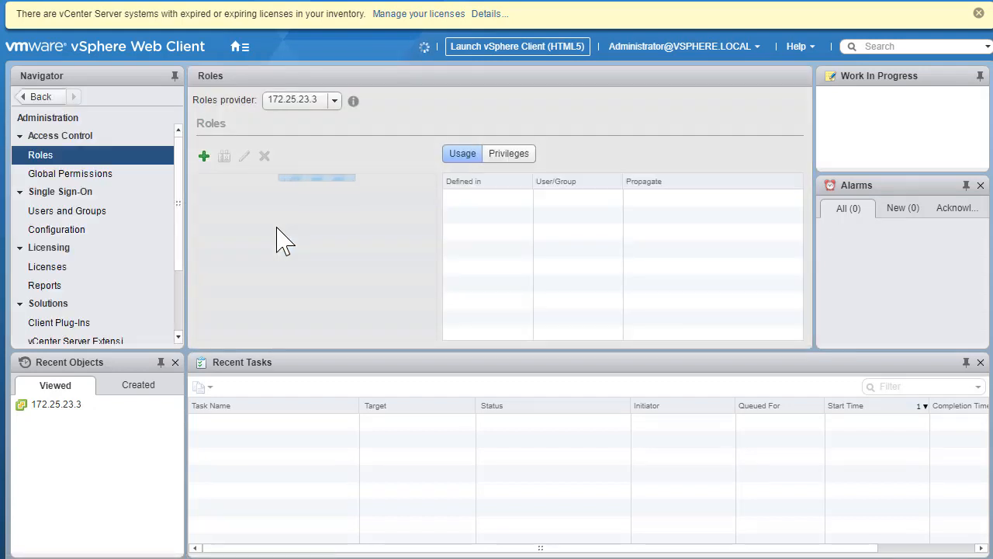
pyautogui.click(59, 267)
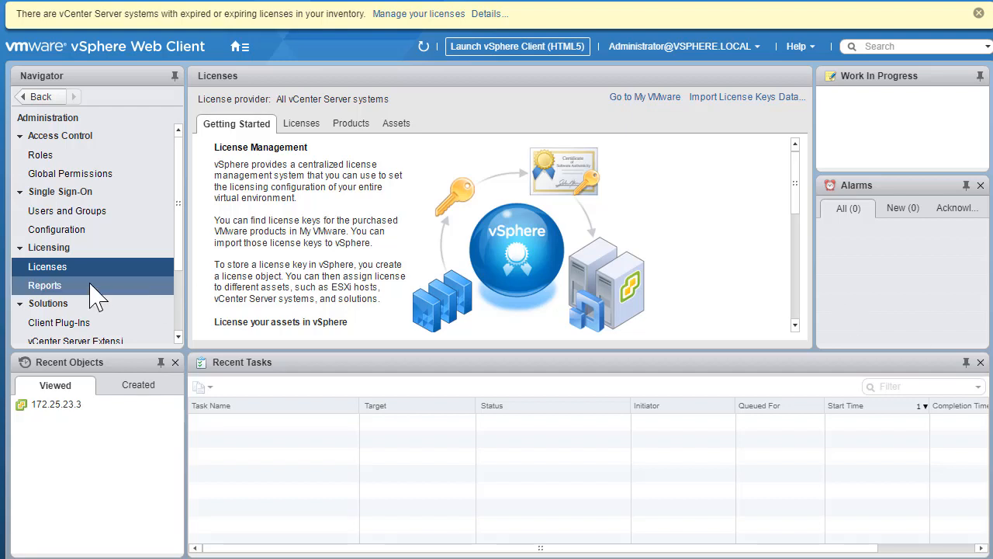
pyautogui.click(73, 233)
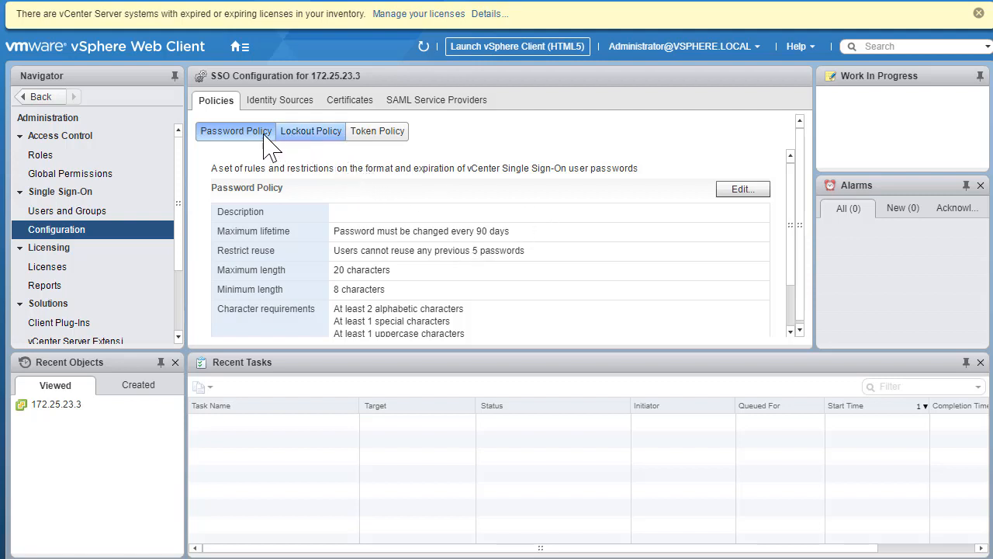
# Step: Change the password policy's maximum lifetime from 90 to 0 days and save it
pyautogui.click(741, 189)
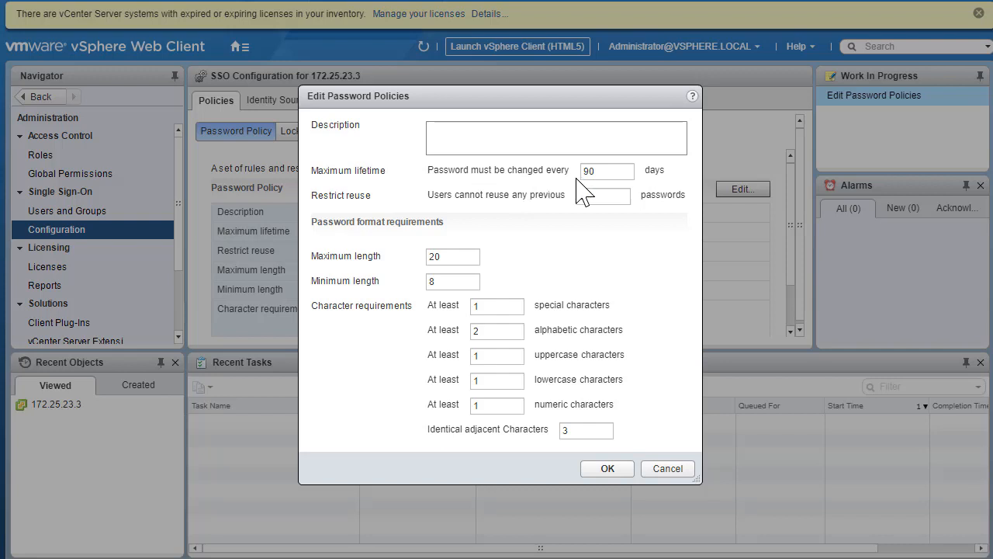
pyautogui.moveTo(599, 180)
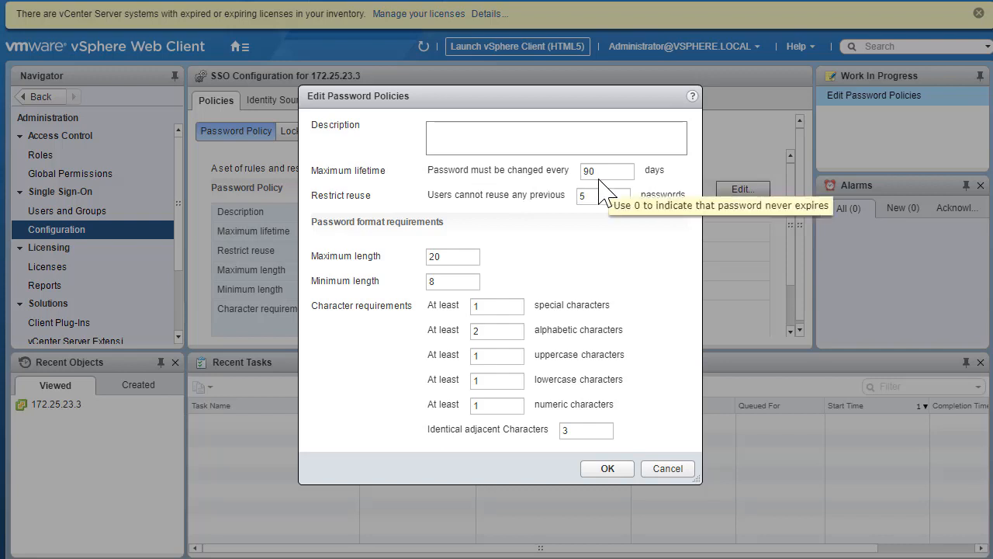
pyautogui.doubleClick(601, 172)
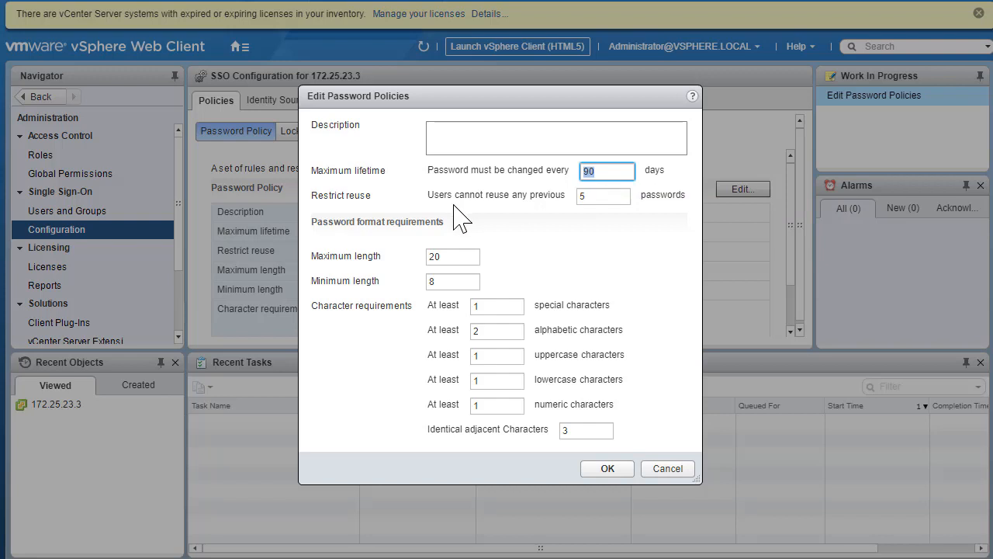
pyautogui.write('0')
pyautogui.click(613, 469)
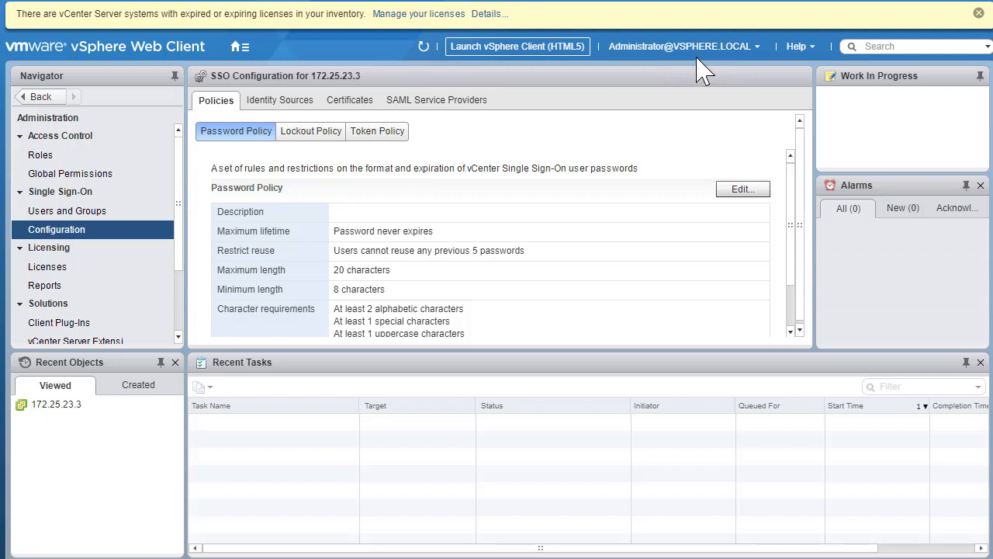
# Step: On Identity Sources, set vsphere.local as the default domain in place of localos
pyautogui.click(284, 107)
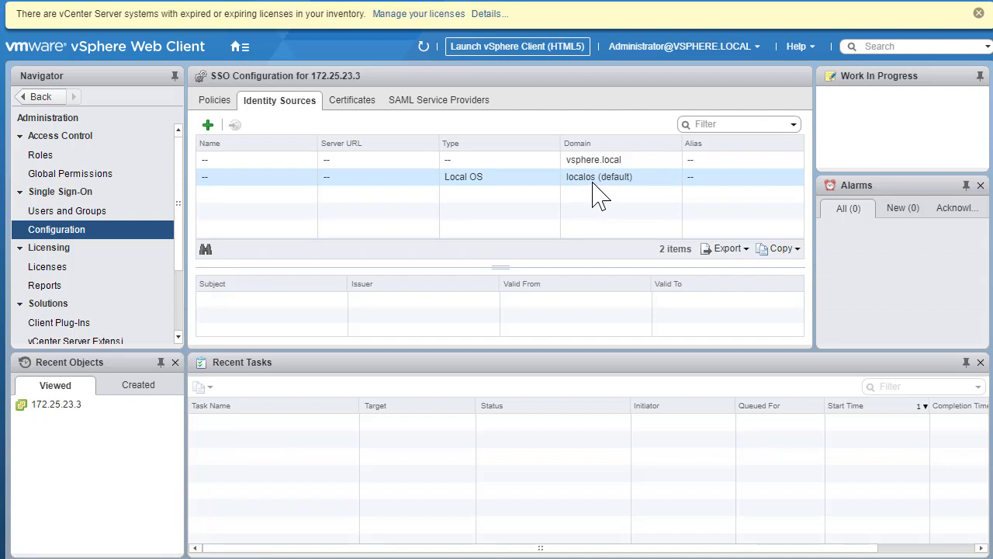
pyautogui.click(575, 162)
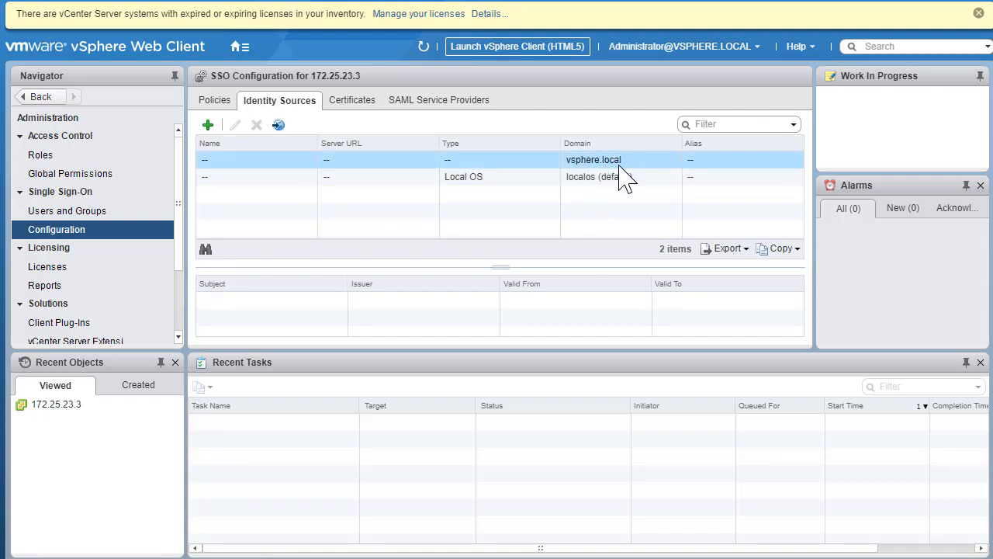
pyautogui.click(279, 126)
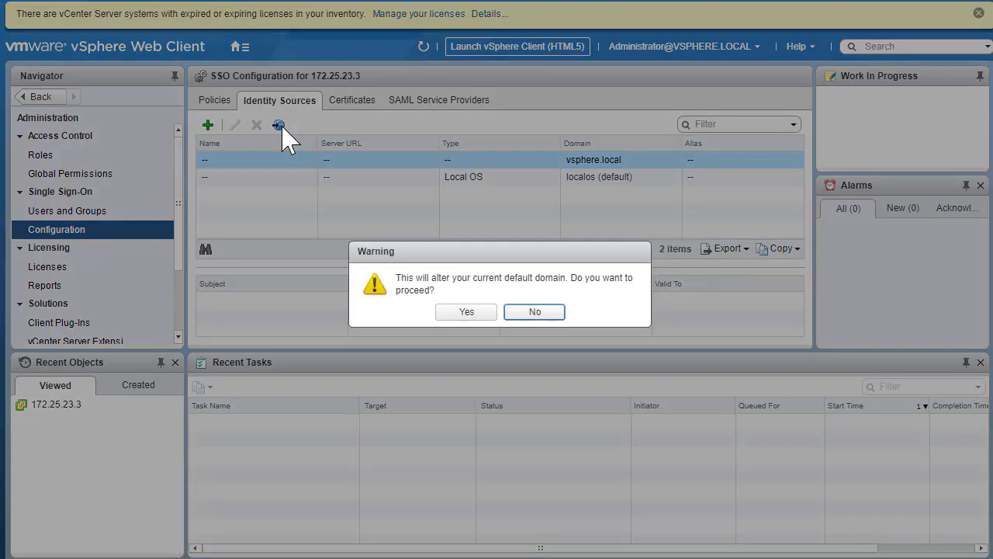
pyautogui.click(478, 315)
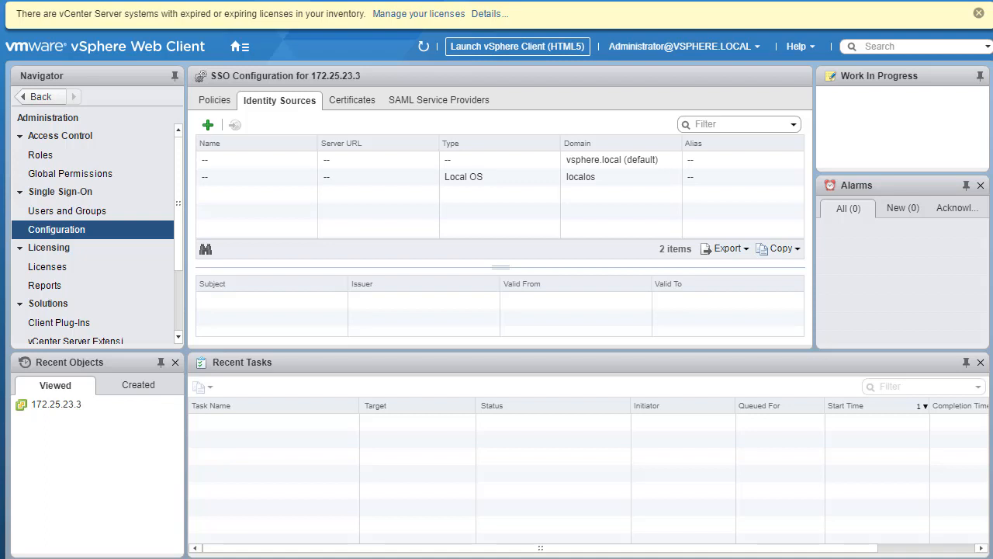
# Step: Go from Home to the Hosts and Clusters inventory and enlarge the main pane above Recent Tasks
pyautogui.click(237, 47)
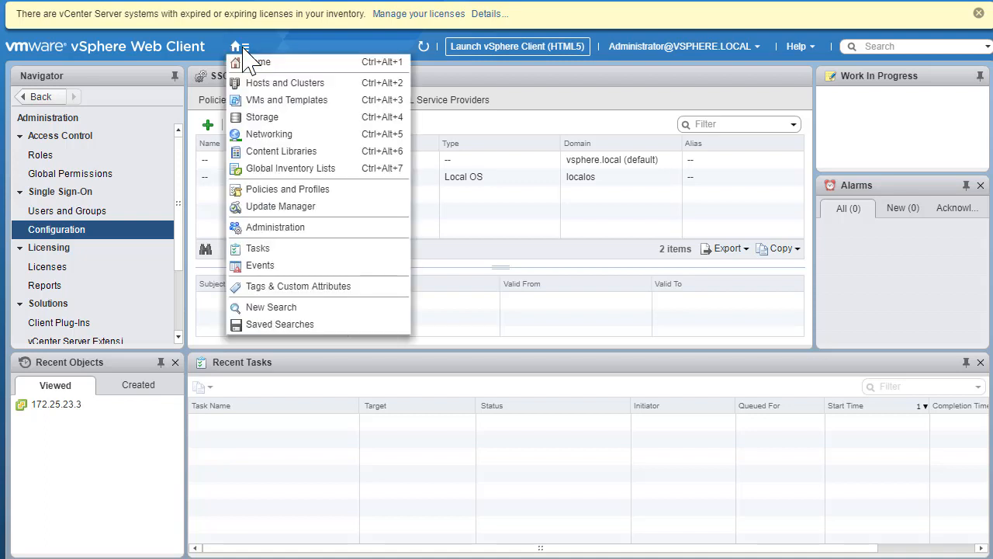
pyautogui.click(274, 67)
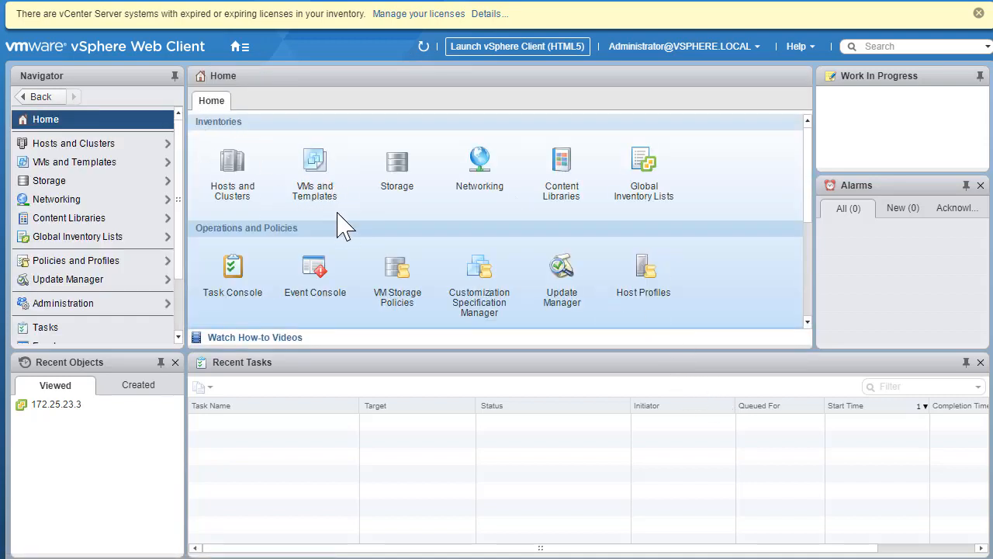
pyautogui.click(245, 194)
pyautogui.click(239, 46)
pyautogui.click(247, 61)
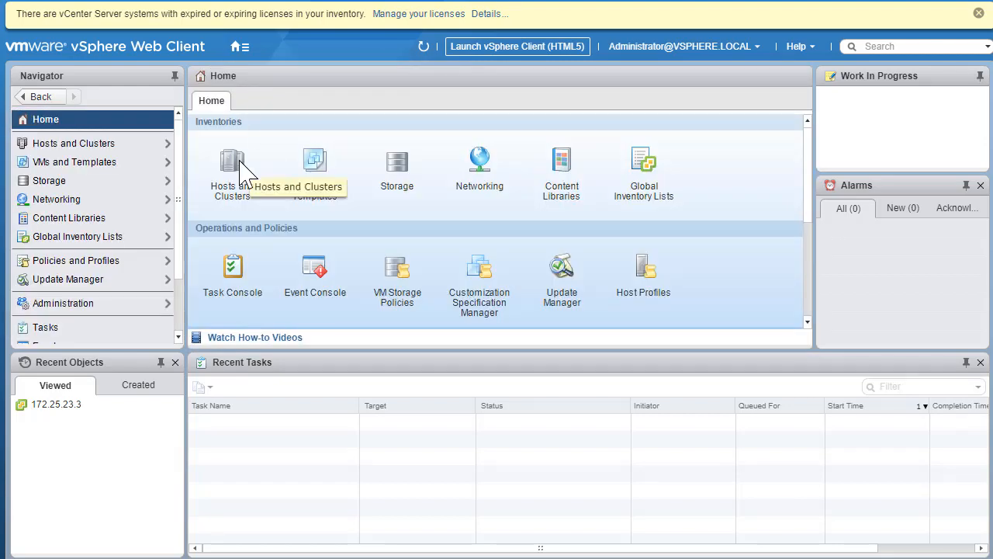
pyautogui.click(243, 172)
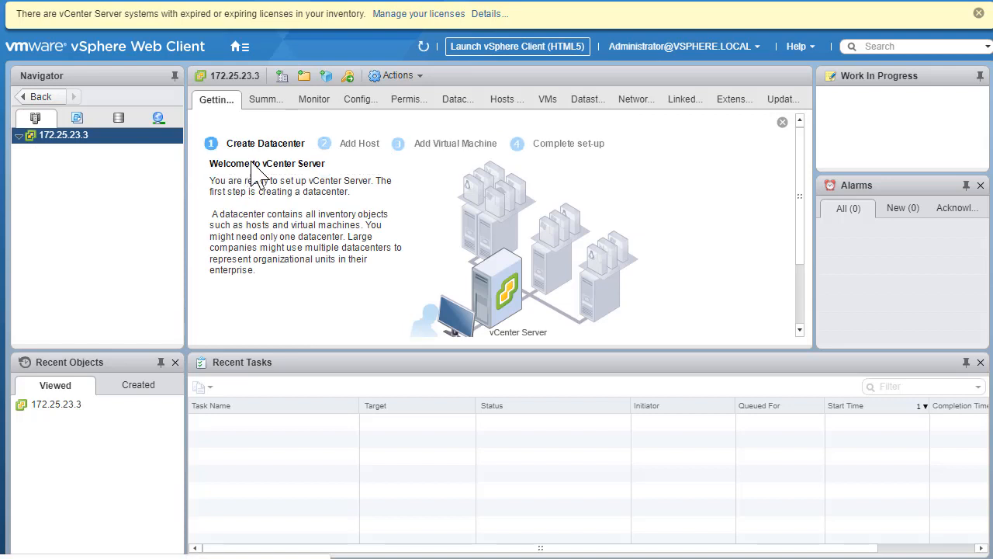
pyautogui.moveTo(466, 350); pyautogui.dragTo(476, 452)
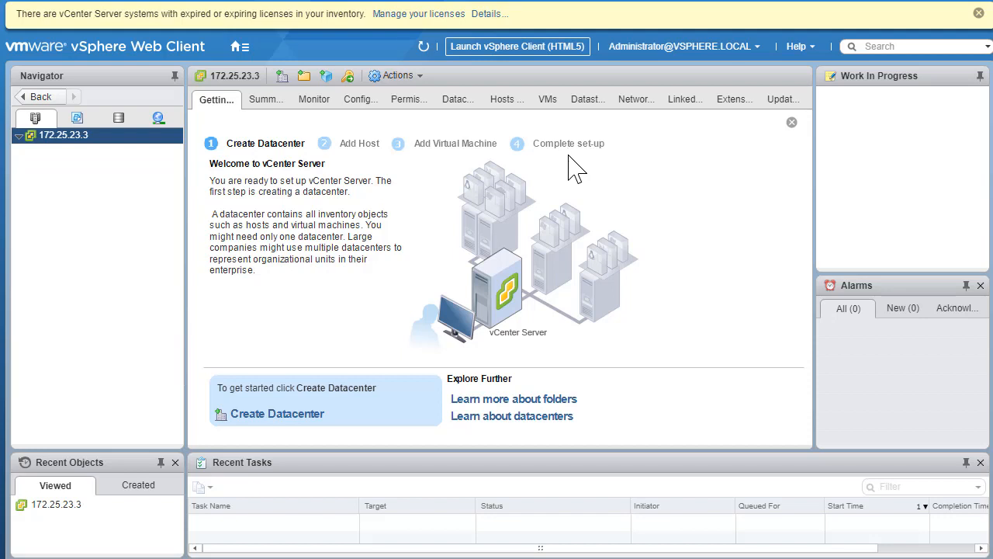
# Step: Create datacenter DC1 under 172.25.23.3 and select it in the inventory
pyautogui.click(287, 423)
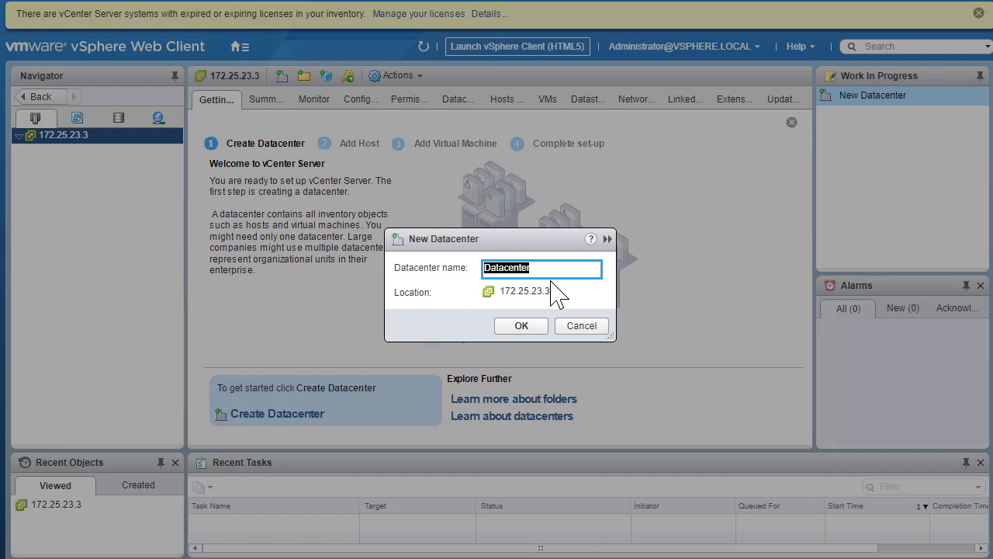
pyautogui.write('DC1')
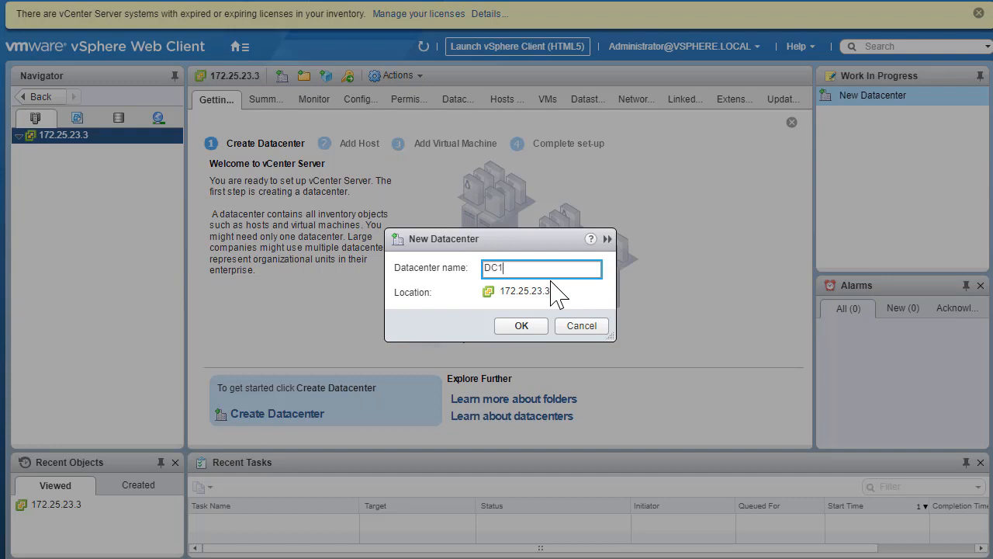
pyautogui.click(524, 326)
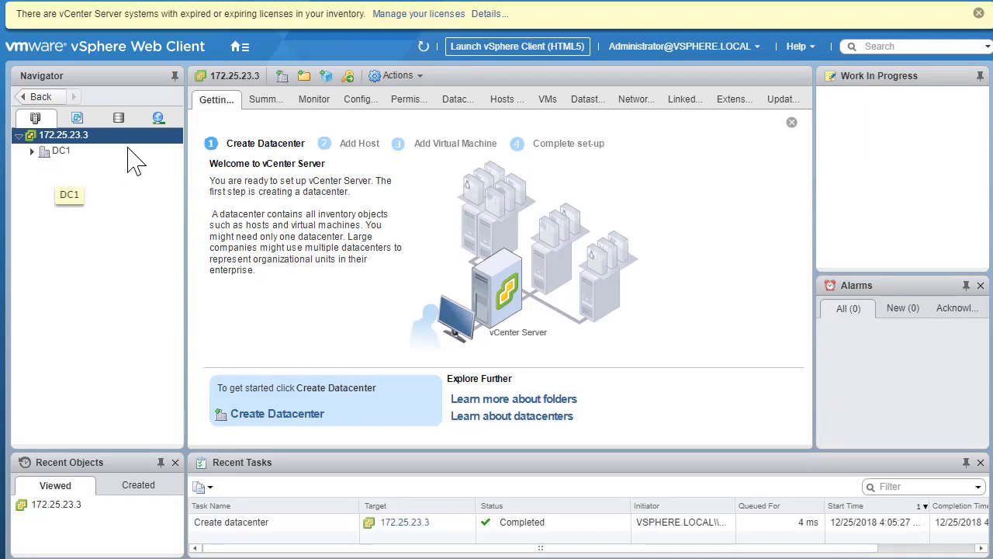
pyautogui.click(48, 155)
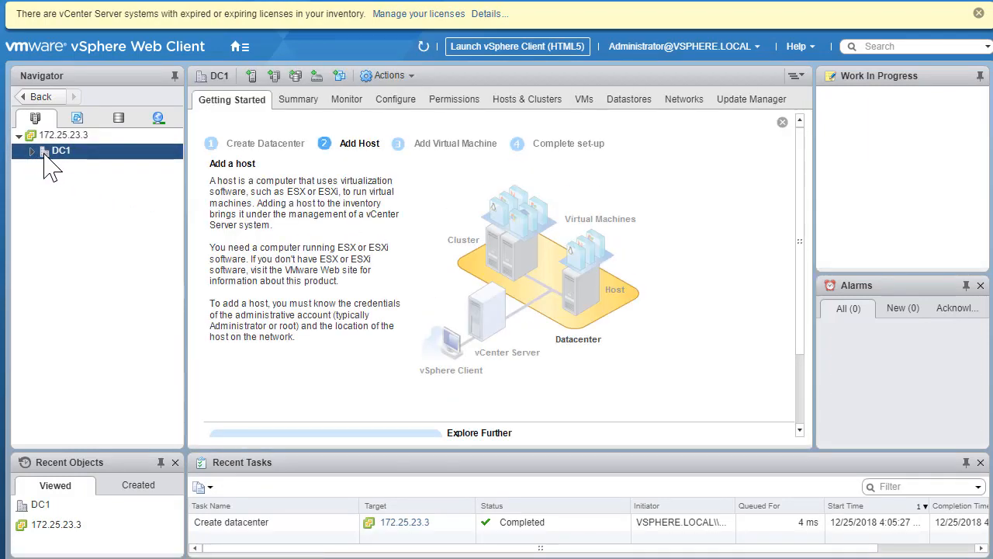
# Step: Expand DC1 in the inventory and launch Add Host from its right-click menu
pyautogui.click(33, 153)
pyautogui.scroll(-3, 390, 277)
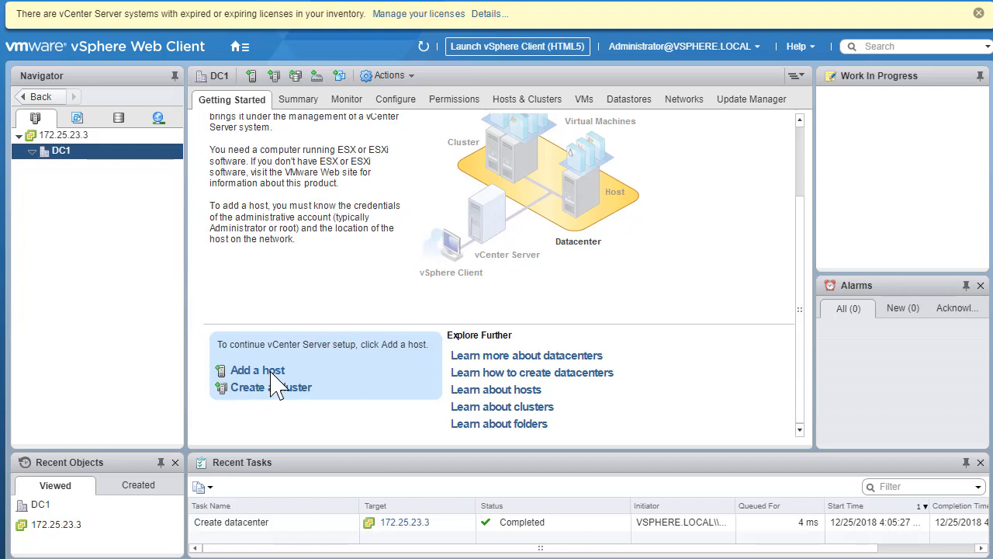
pyautogui.rightClick(63, 155)
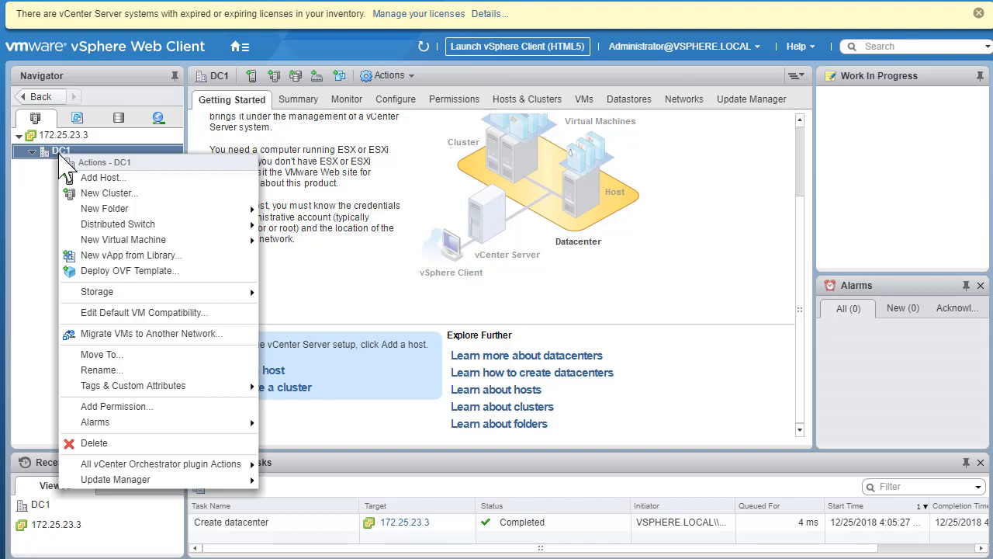
pyautogui.click(124, 180)
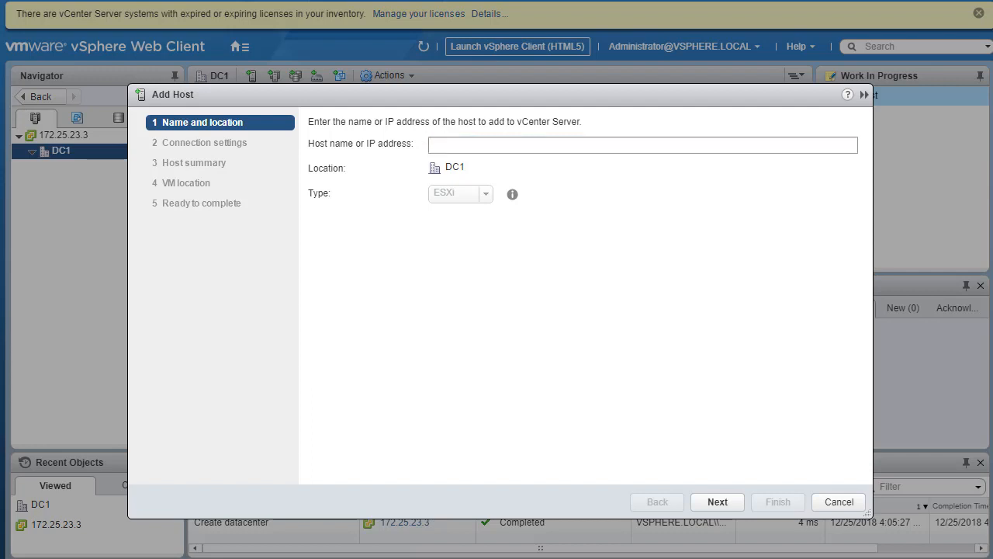
# Step: Enter host address 172.25.23.43 in the Add Host wizard and continue
pyautogui.click(541, 144)
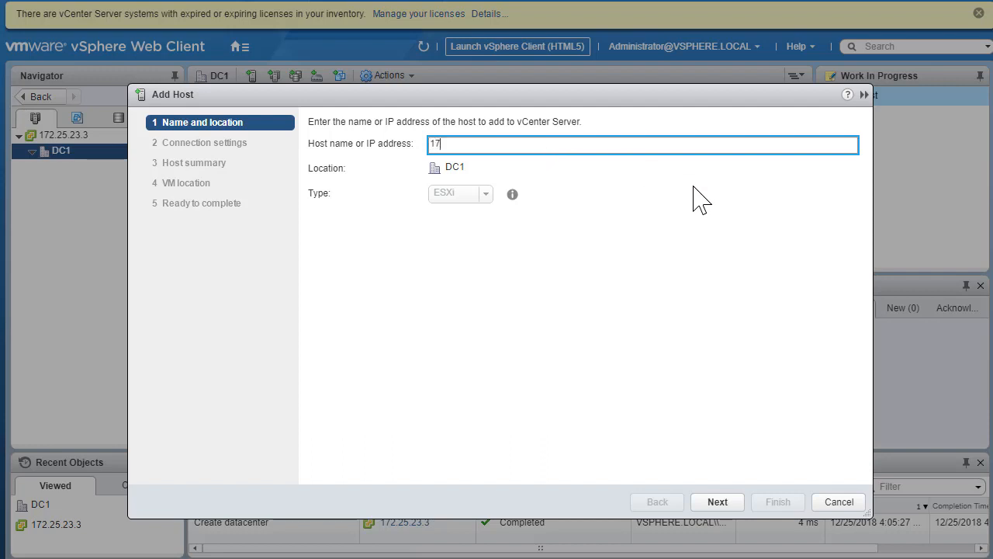
pyautogui.write('172.25.23.43')
pyautogui.click(718, 502)
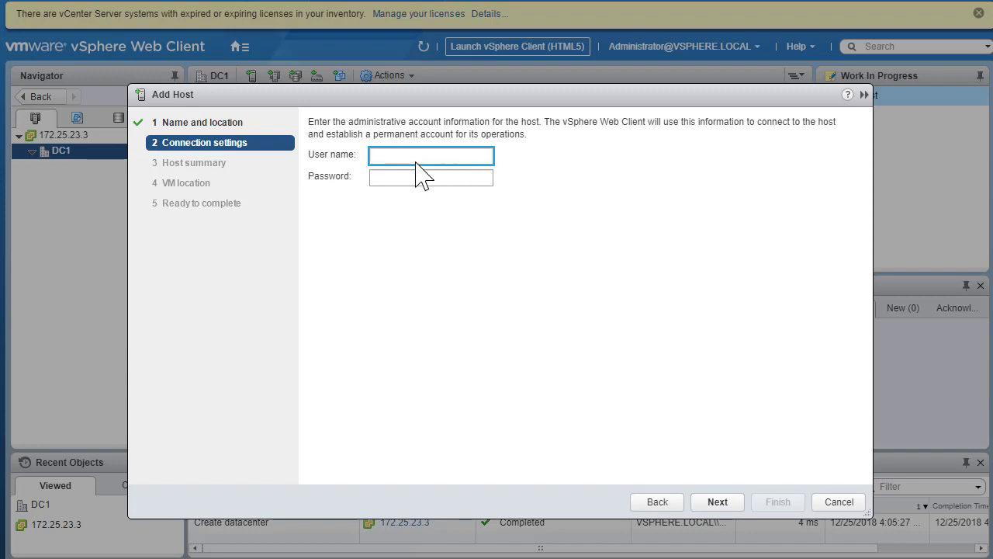
# Step: Connect as root with the host password and accept the host's security certificate
pyautogui.write('root')
pyautogui.press('Tab')
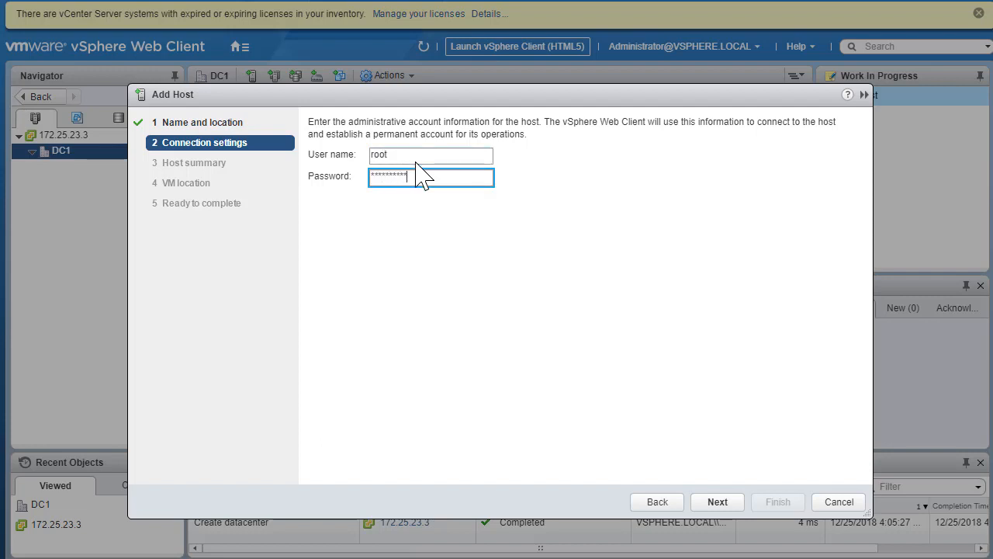
pyautogui.press('BackSpace')
pyautogui.press('BackSpace')
pyautogui.press('BackSpace')
pyautogui.press('BackSpace')
pyautogui.press('BackSpace')
pyautogui.press('BackSpace')
pyautogui.press('BackSpace')
pyautogui.press('BackSpace')
pyautogui.press('BackSpace')
pyautogui.press('BackSpace')
pyautogui.write('**********')
pyautogui.click(724, 501)
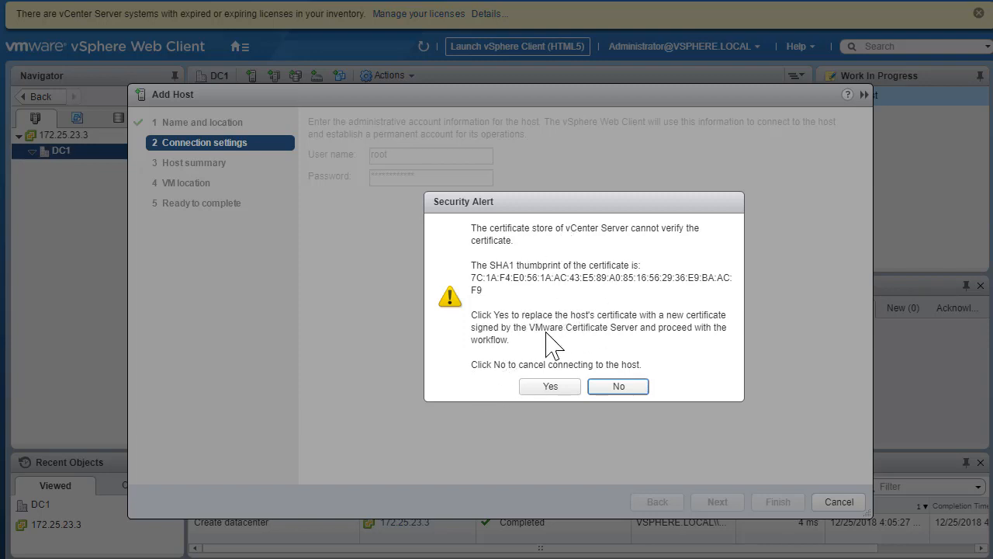
pyautogui.click(547, 388)
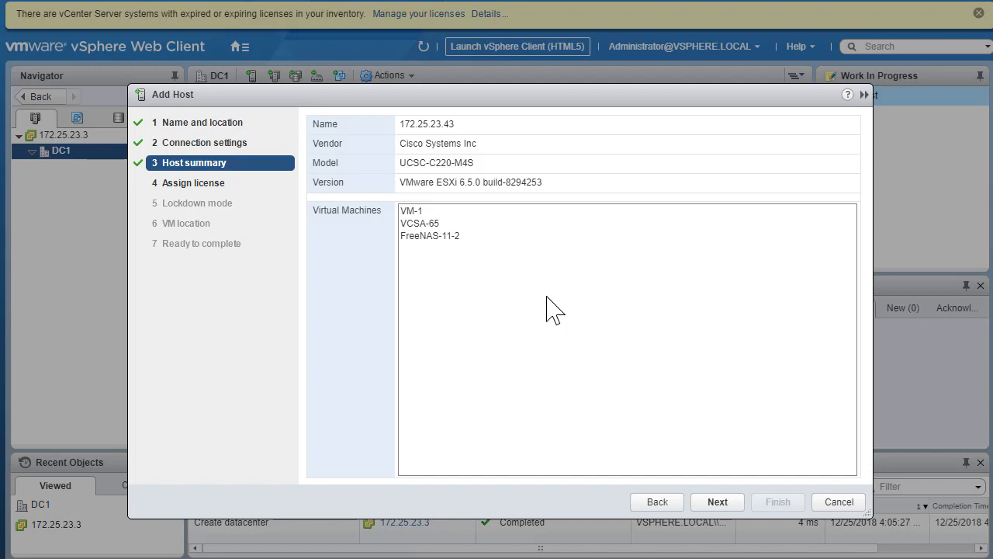
# Step: Keep the default license, leave lockdown mode Disabled, and accept DC1 as the VM location
pyautogui.click(718, 504)
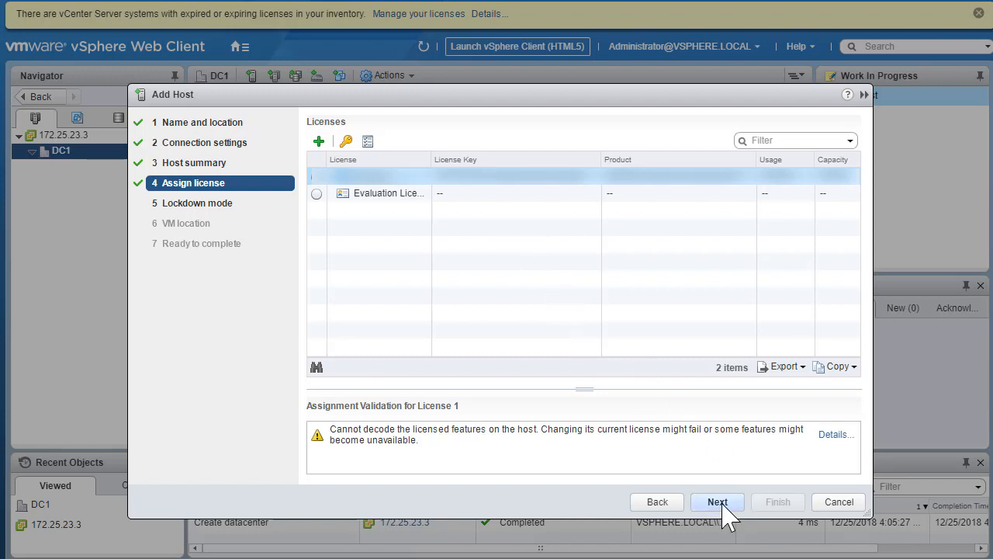
pyautogui.click(718, 503)
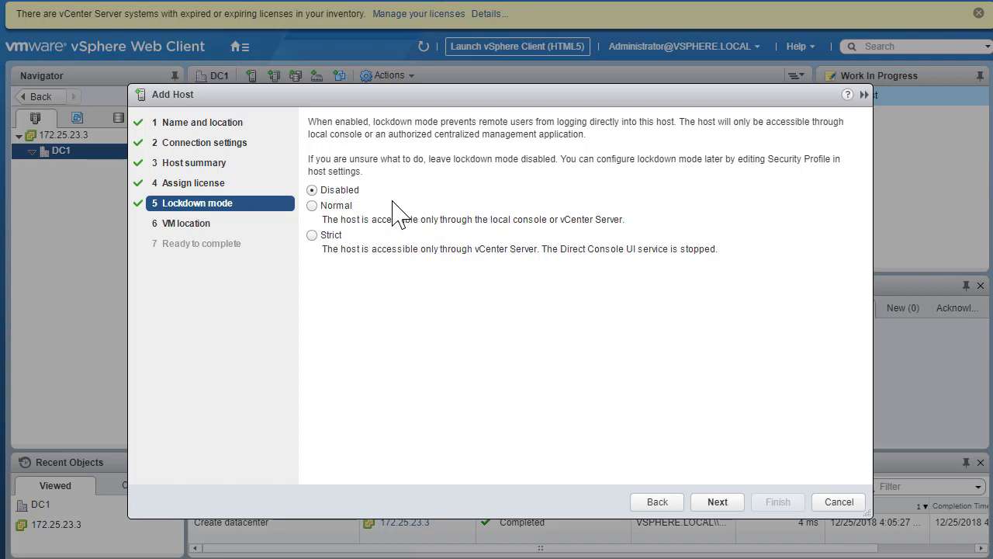
pyautogui.click(718, 503)
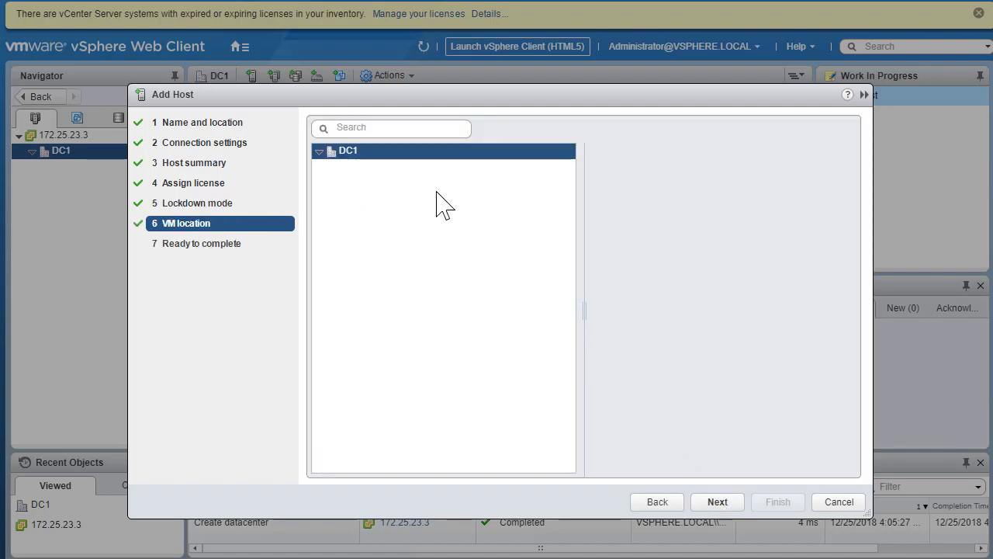
pyautogui.click(319, 152)
pyautogui.click(717, 502)
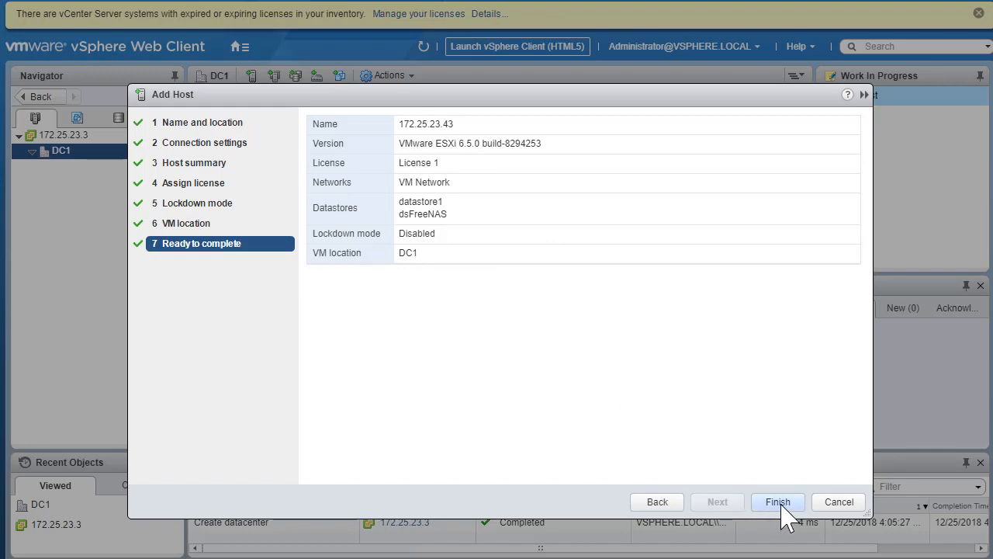
# Step: Finish adding host 172.25.23.43 to DC1, then view its summary listing FreeNAS-11-2, VCSA-65 and VM-1
pyautogui.click(778, 502)
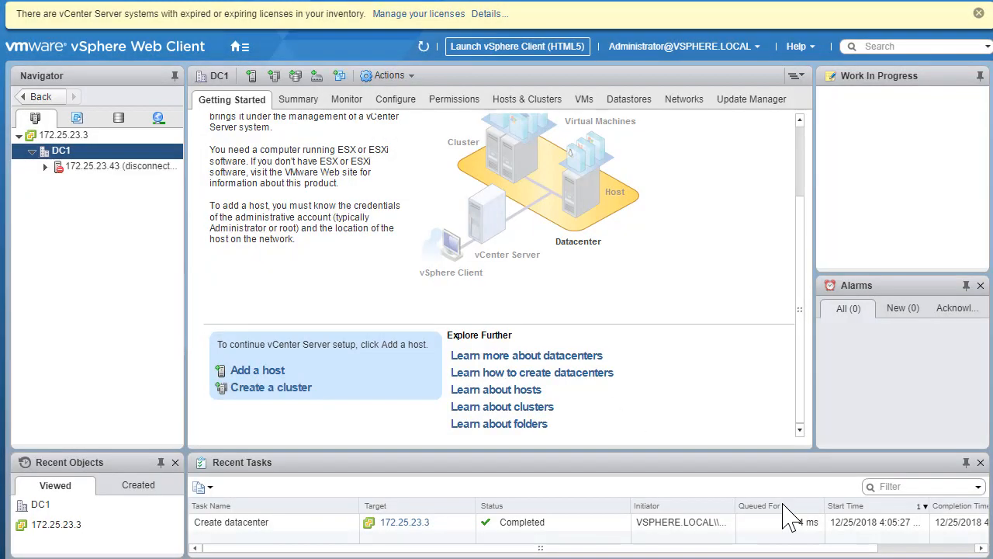
pyautogui.moveTo(635, 447); pyautogui.dragTo(625, 416)
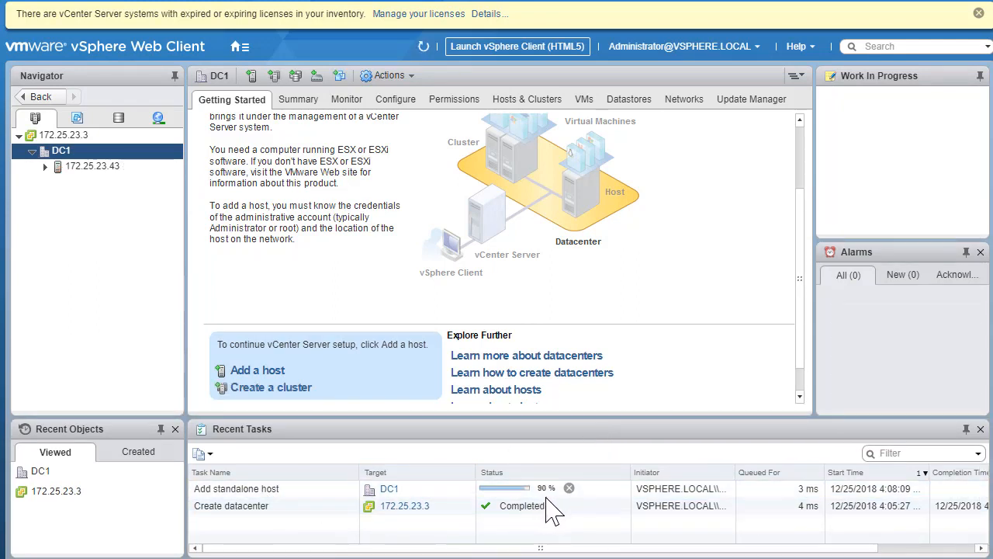
pyautogui.click(92, 166)
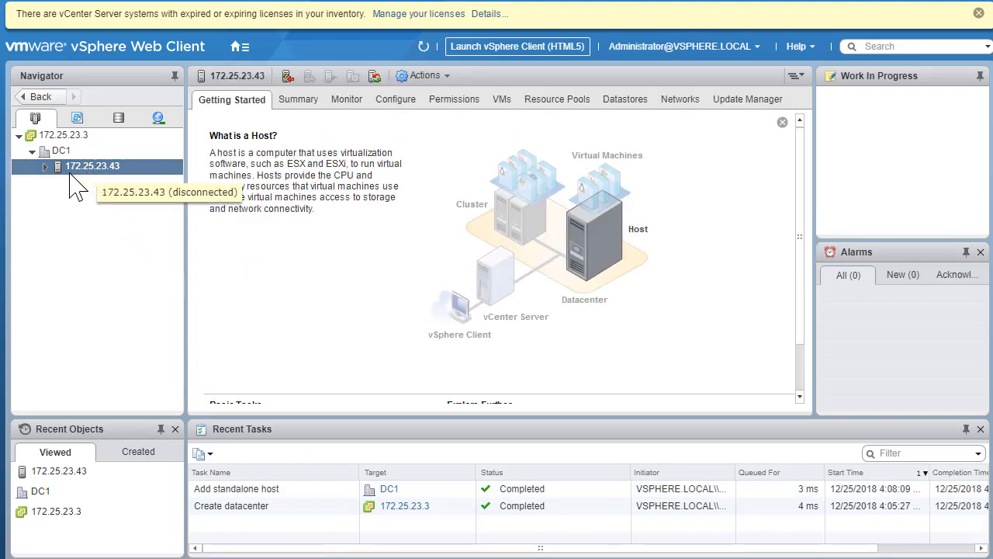
pyautogui.click(45, 167)
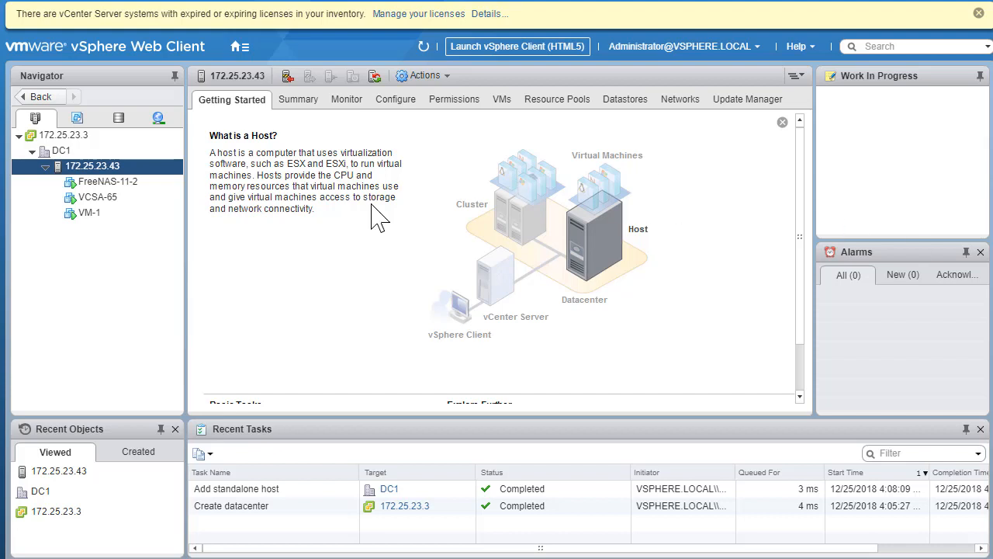
pyautogui.click(311, 109)
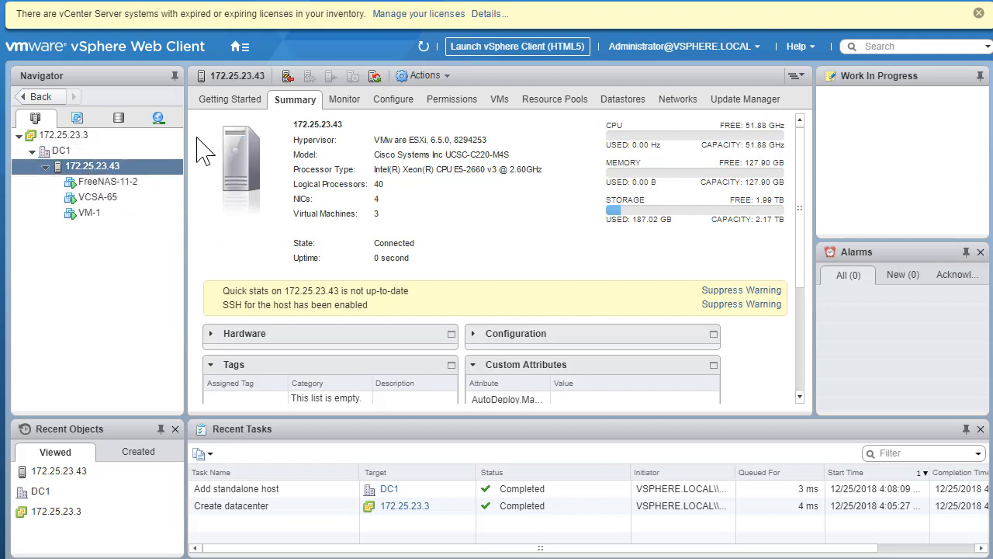
# Step: Show host 172.25.23.43's System > Time Configuration, with the NTP client disabled and stopped
pyautogui.click(399, 105)
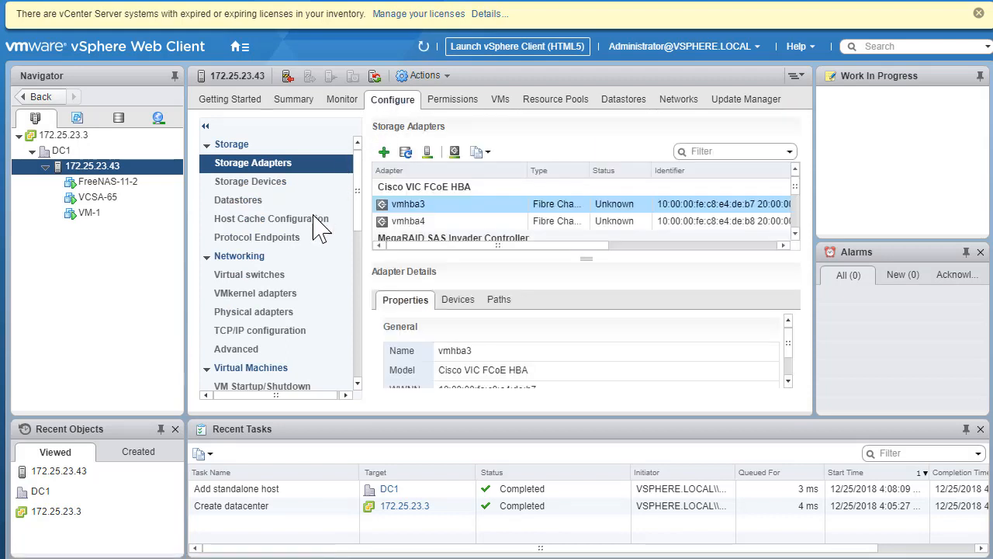
pyautogui.scroll(-3, 306, 291)
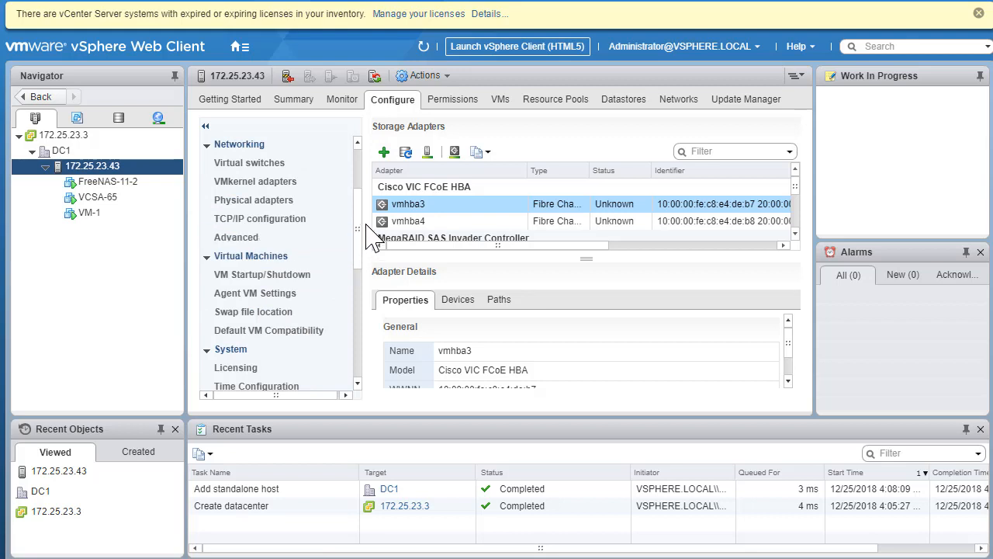
pyautogui.scroll(-2, 358, 252)
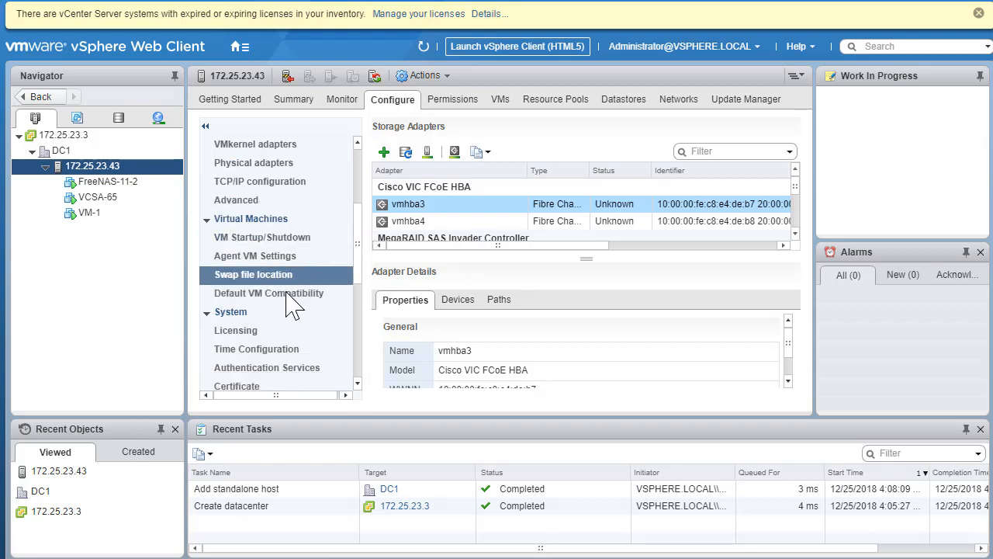
pyautogui.click(267, 350)
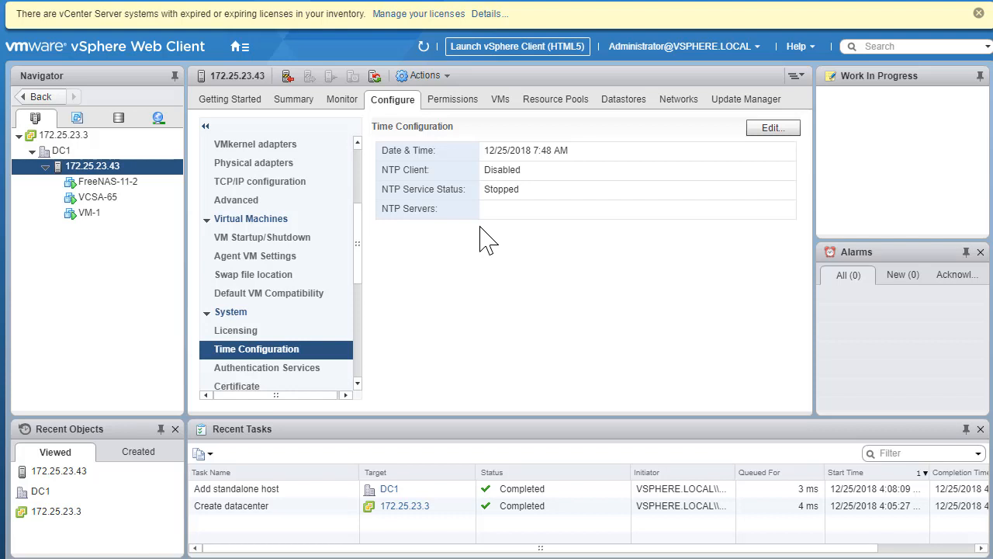
# Step: Switch the host to Network Time Protocol with server 172.25.23.1 and policy 'Start and stop with host'
pyautogui.click(773, 128)
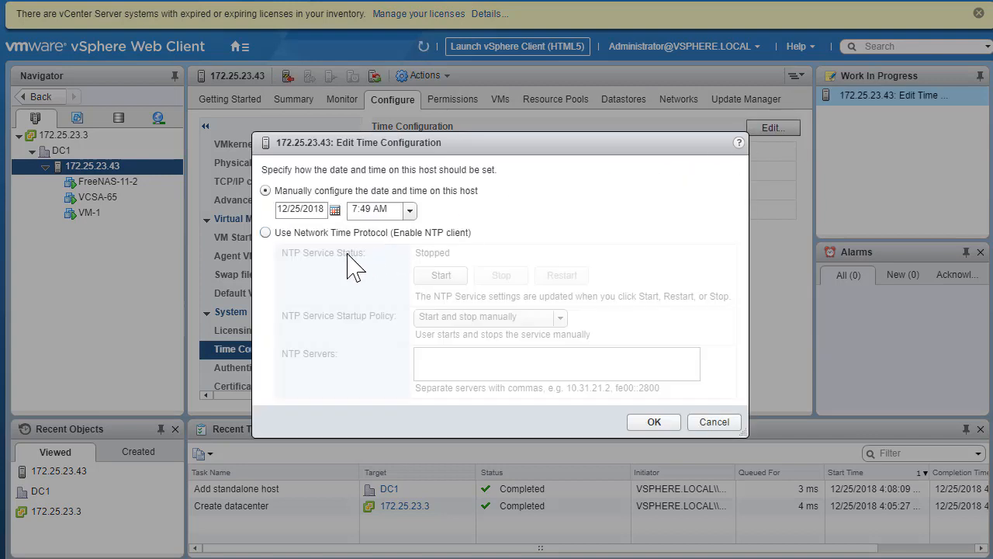
pyautogui.click(306, 233)
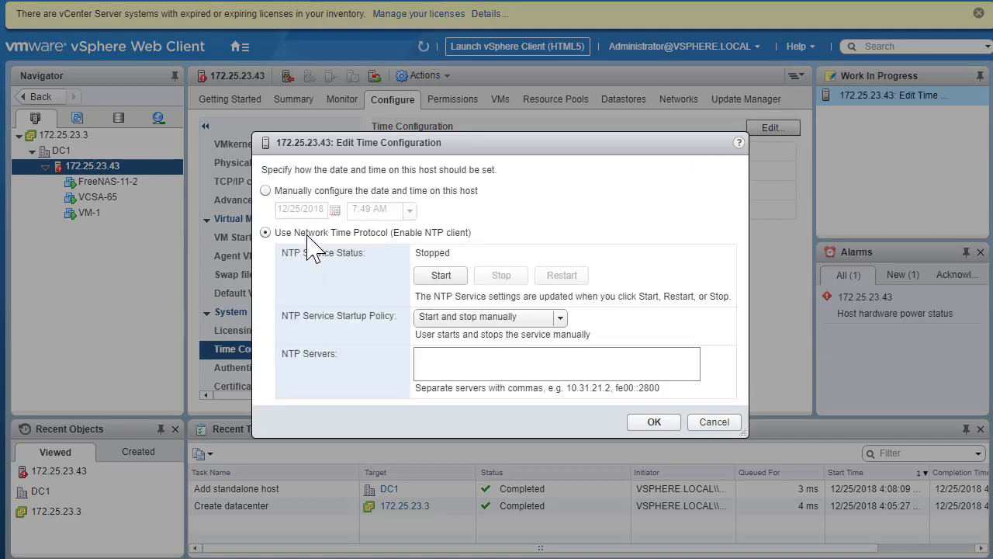
pyautogui.click(560, 317)
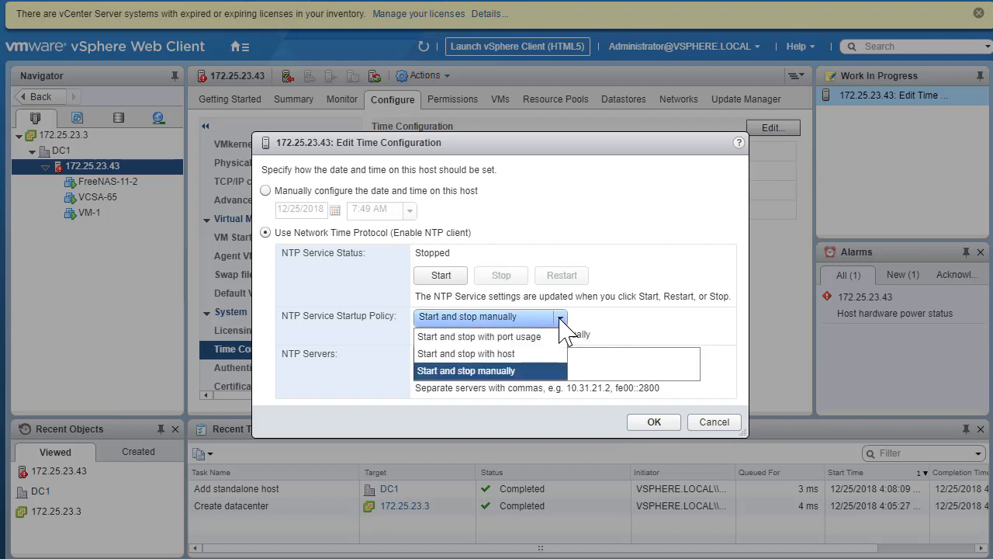
pyautogui.click(510, 360)
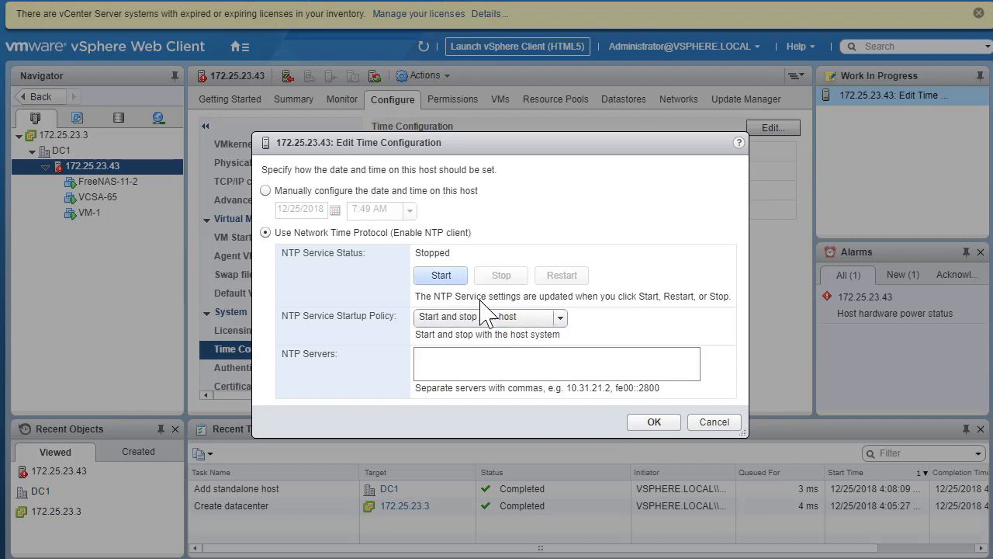
pyautogui.click(475, 358)
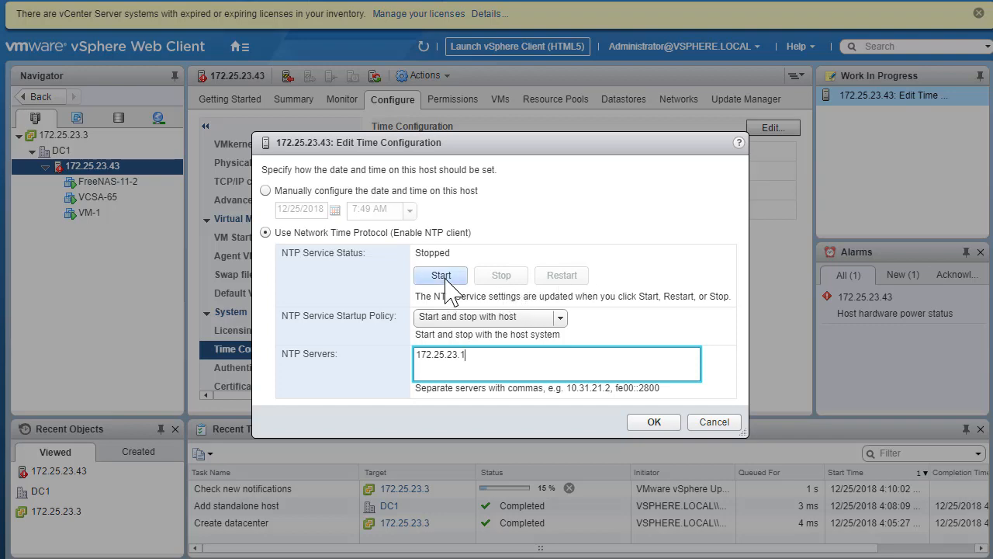
pyautogui.click(656, 423)
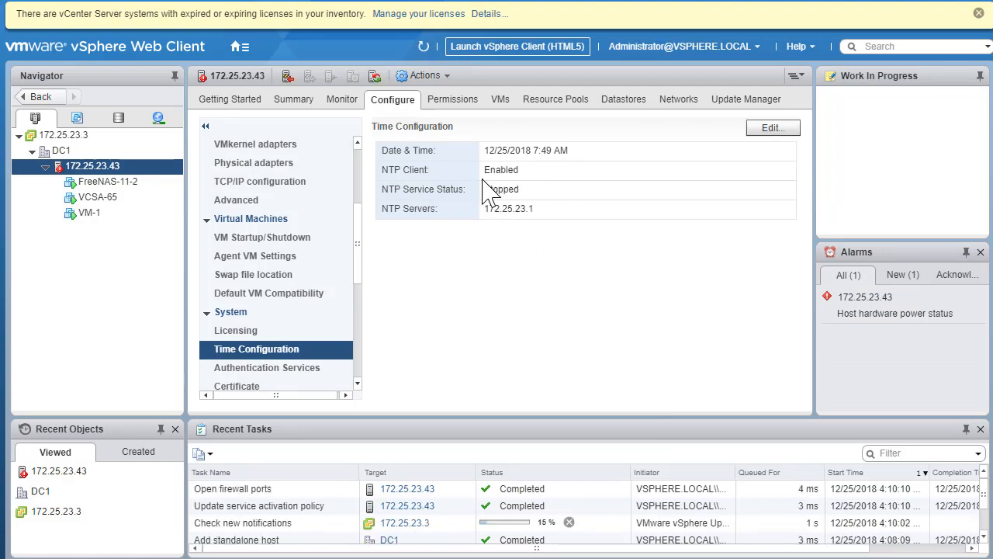
# Step: Start the NTP service so it shows Running
pyautogui.click(775, 129)
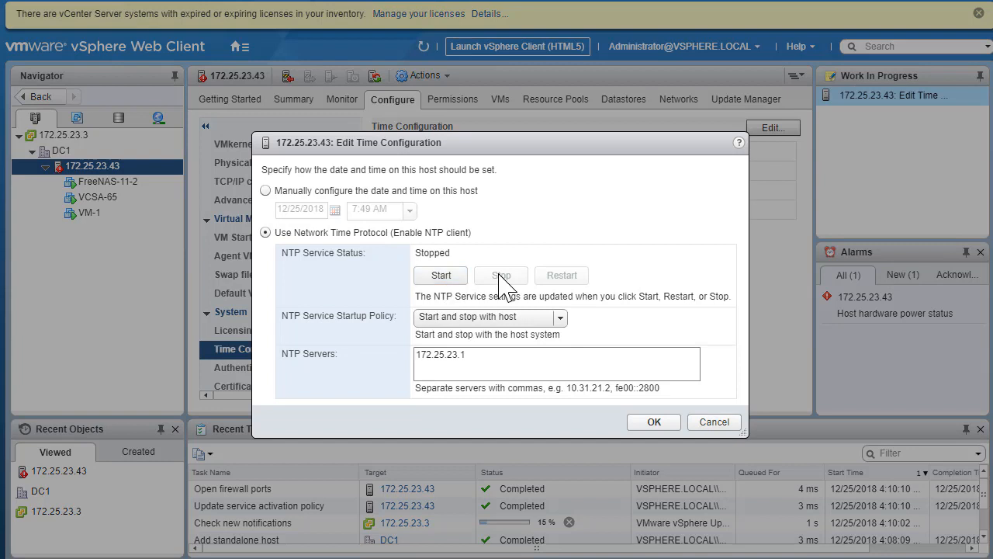
pyautogui.click(452, 280)
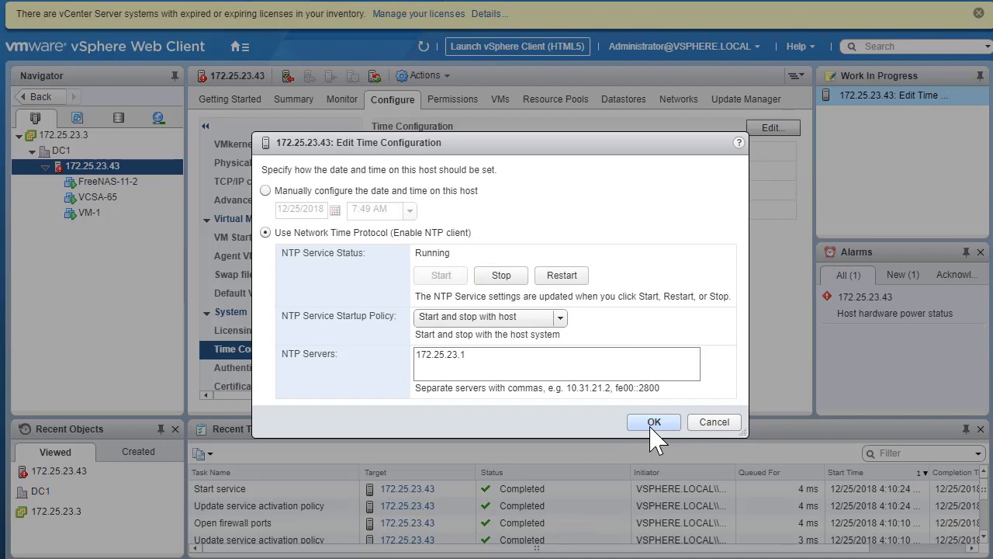
pyautogui.click(654, 423)
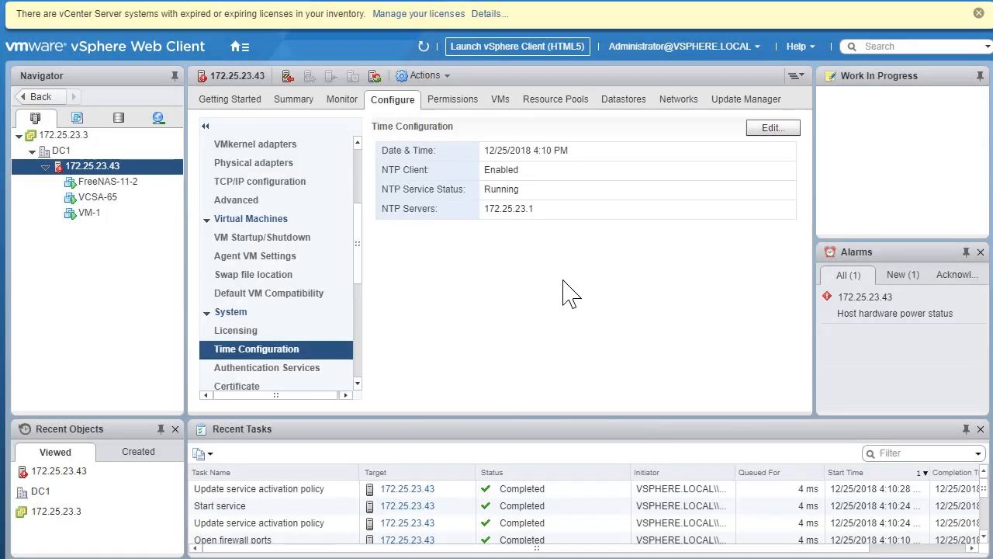